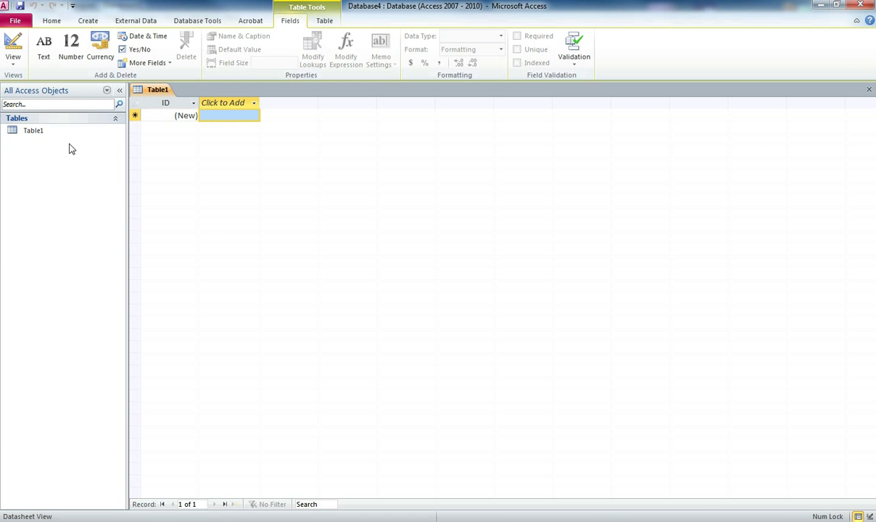
# Step: Add a new Text field named FirstName to Table1
pyautogui.click(238, 118)
pyautogui.click(237, 102)
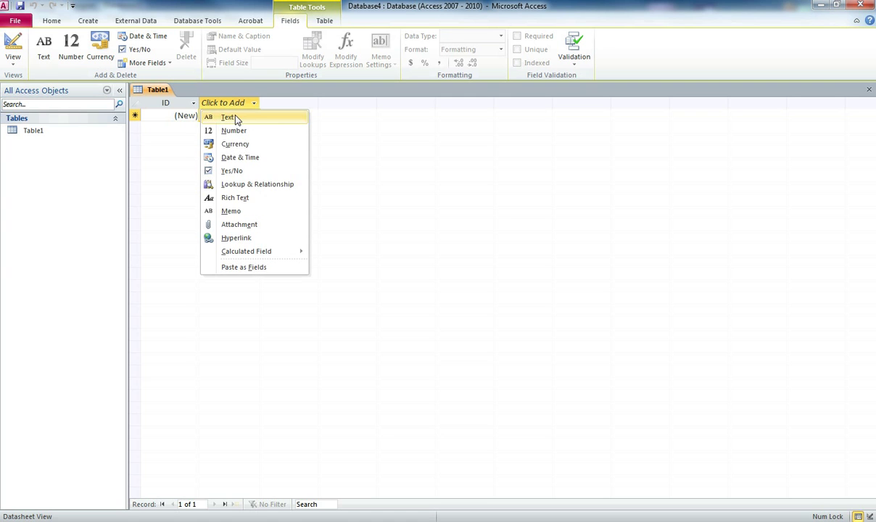
pyautogui.click(229, 117)
pyautogui.write('Fi')
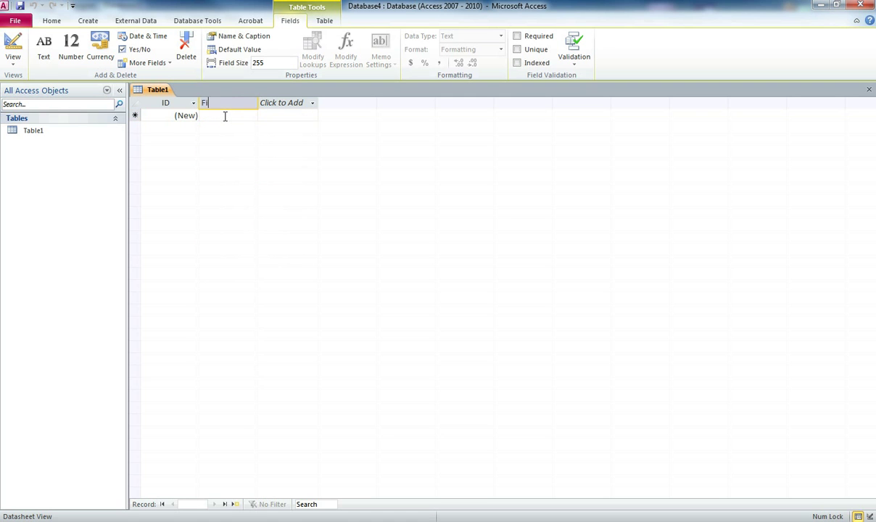
pyautogui.write('rstName')
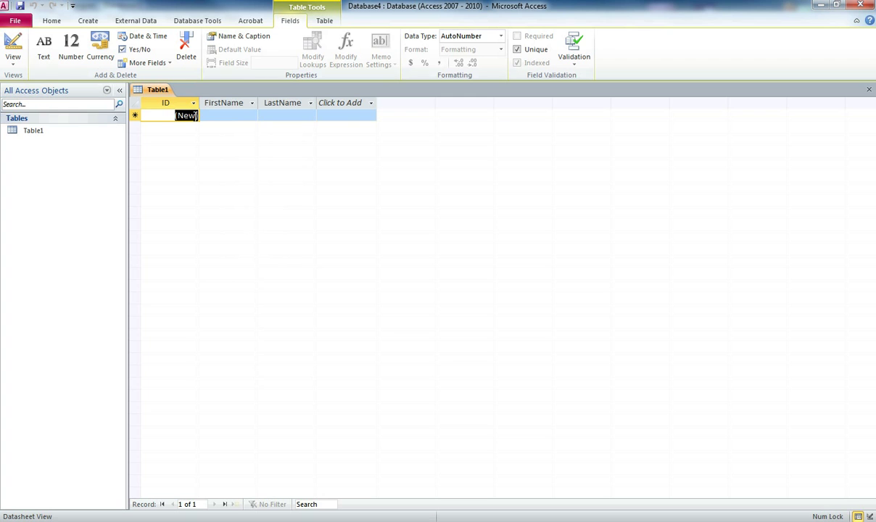
# Step: Enter the seven name records, from Mickey Mouse and Elmer Fudd through Porkey Pig
pyautogui.click(250, 118)
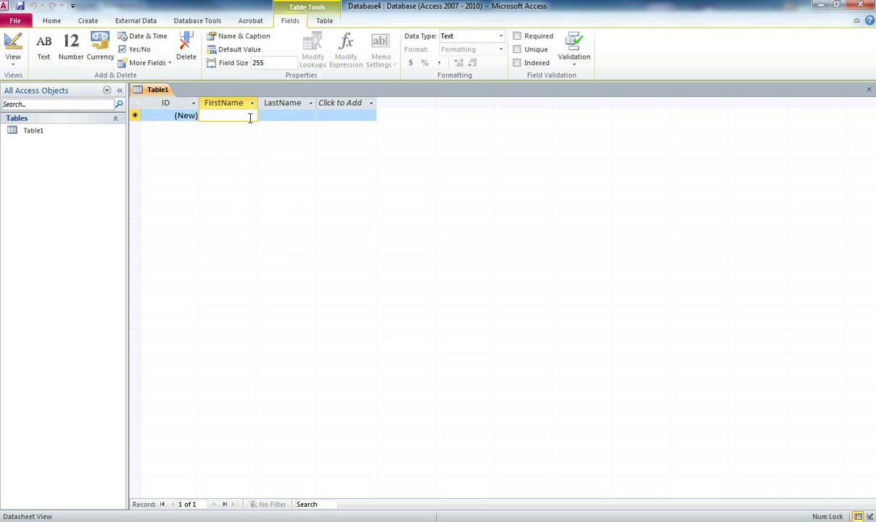
pyautogui.write('Mickey')
pyautogui.press('Tab')
pyautogui.write('Mouse')
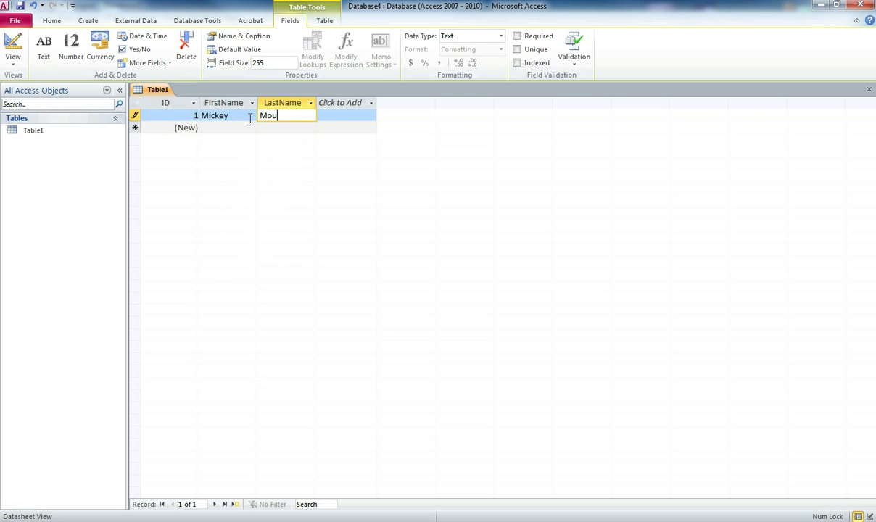
pyautogui.press('Tab')
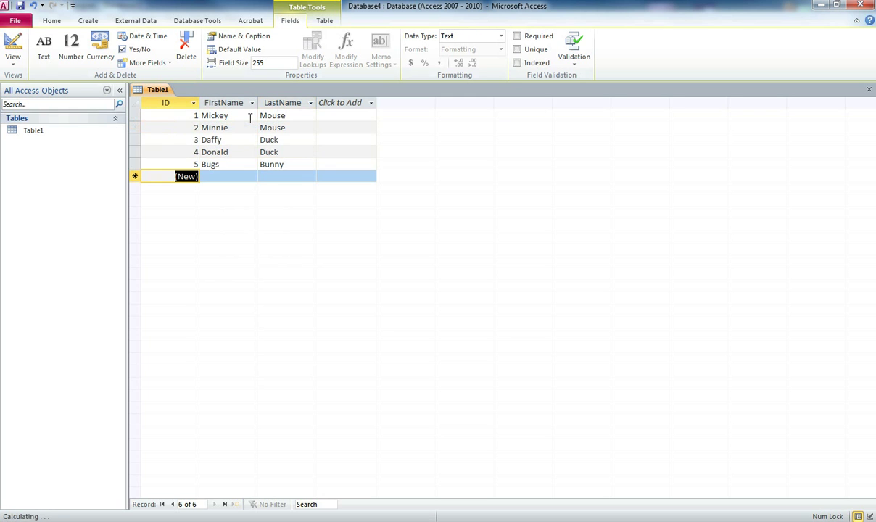
pyautogui.press('Tab')
pyautogui.write('El')
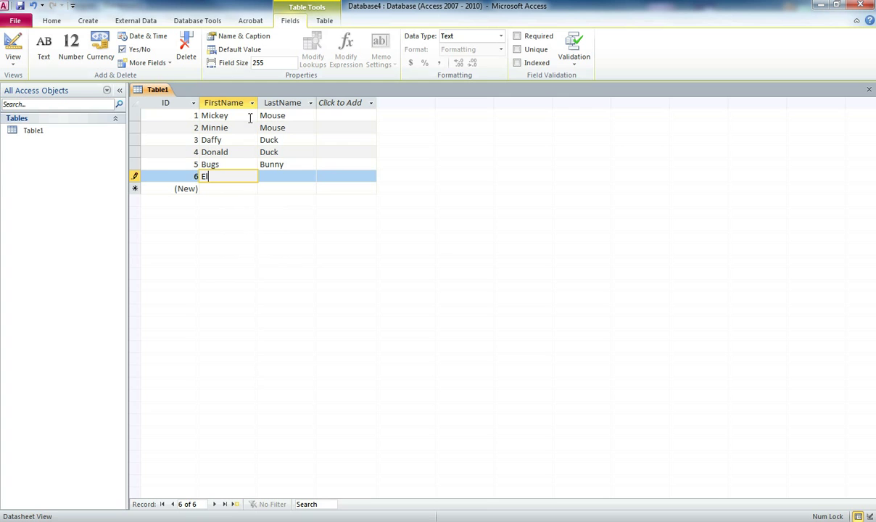
pyautogui.write('mer')
pyautogui.press('Tab')
pyautogui.write('Fu')
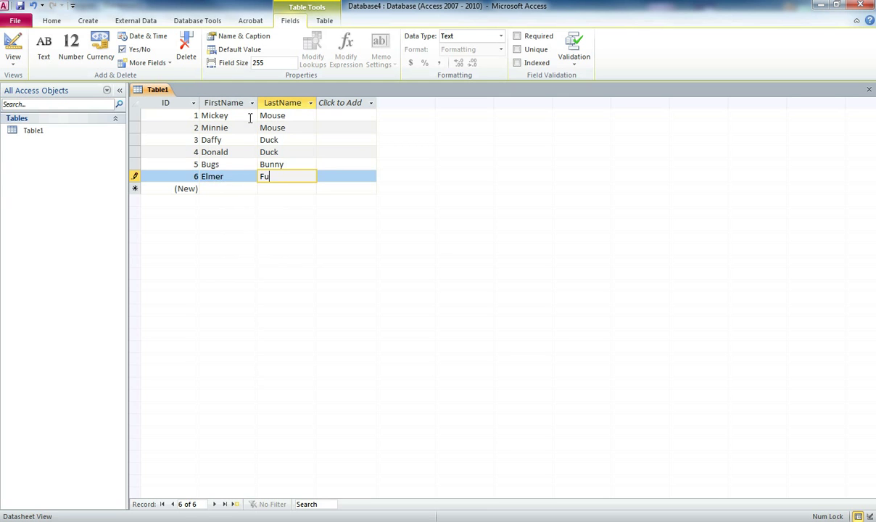
pyautogui.write('dd')
pyautogui.press('Tab')
pyautogui.press('Tab')
pyautogui.write('Porkey')
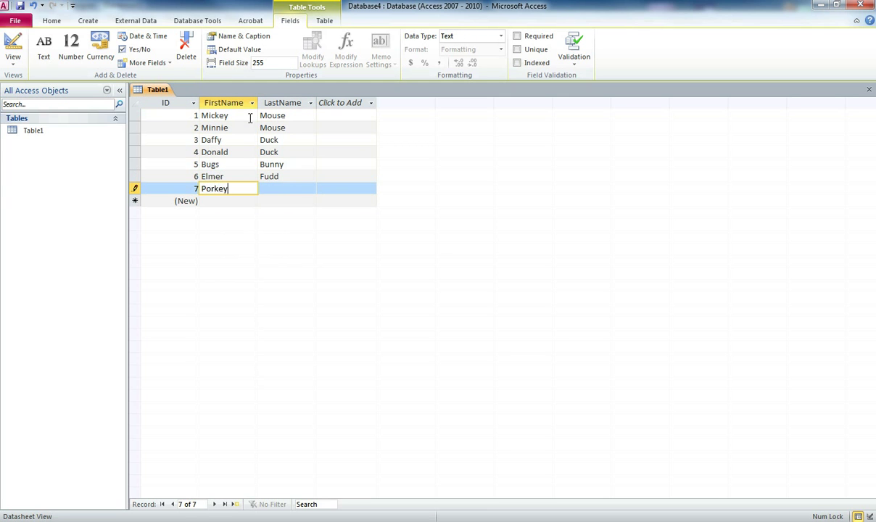
pyautogui.press('Tab')
pyautogui.write('Pig')
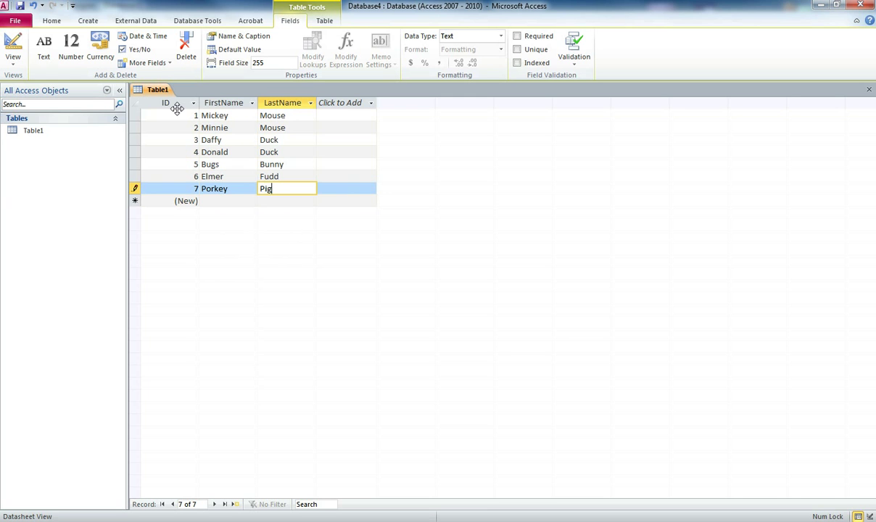
# Step: Close Table1 and save it under the name Test
pyautogui.click(869, 89)
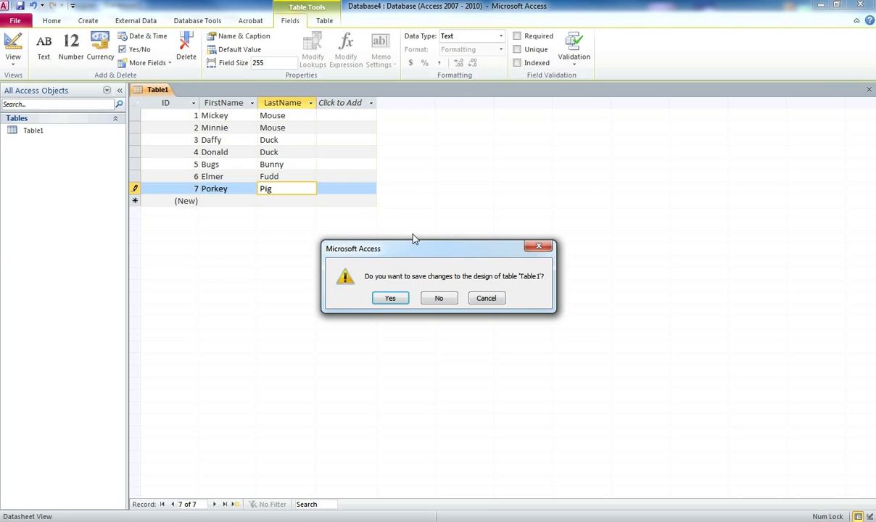
pyautogui.click(391, 298)
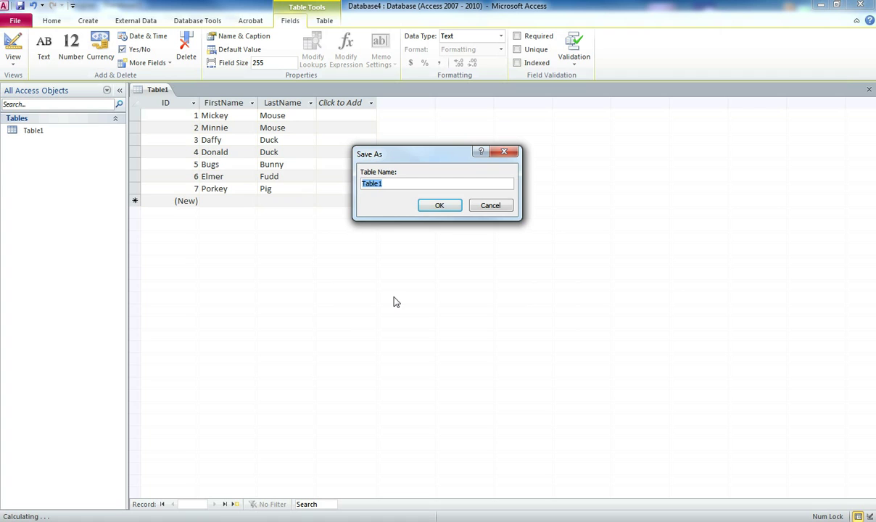
pyautogui.write('Test')
pyautogui.press('Return')
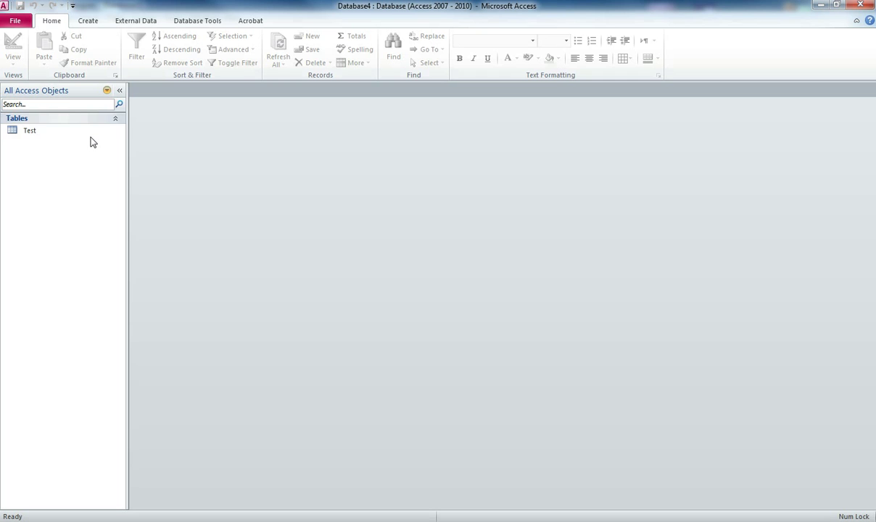
# Step: Open Test in Design View, save the database as TestData on the Desktop, and minimize Access
pyautogui.rightClick(37, 135)
pyautogui.click(114, 156)
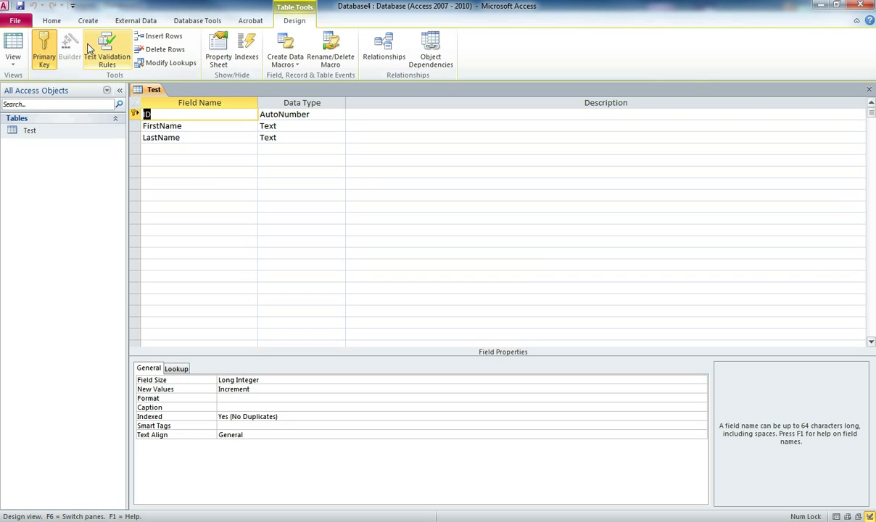
pyautogui.click(20, 6)
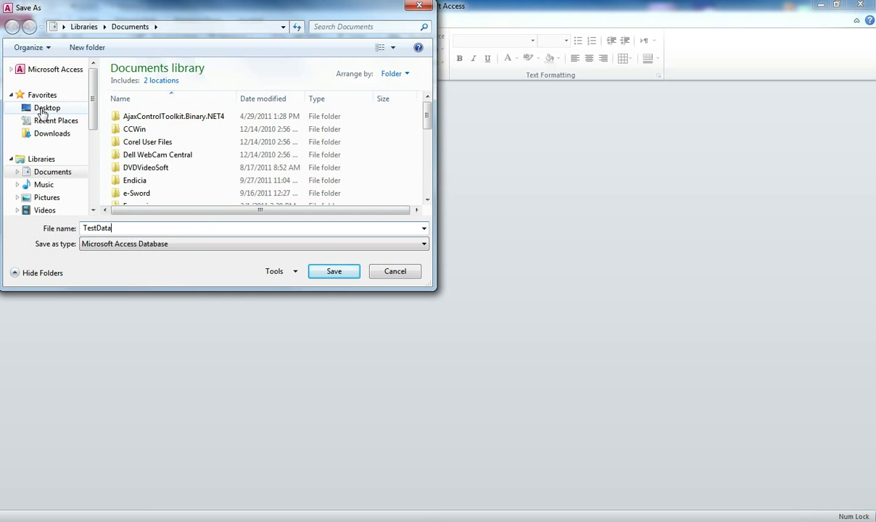
pyautogui.click(45, 107)
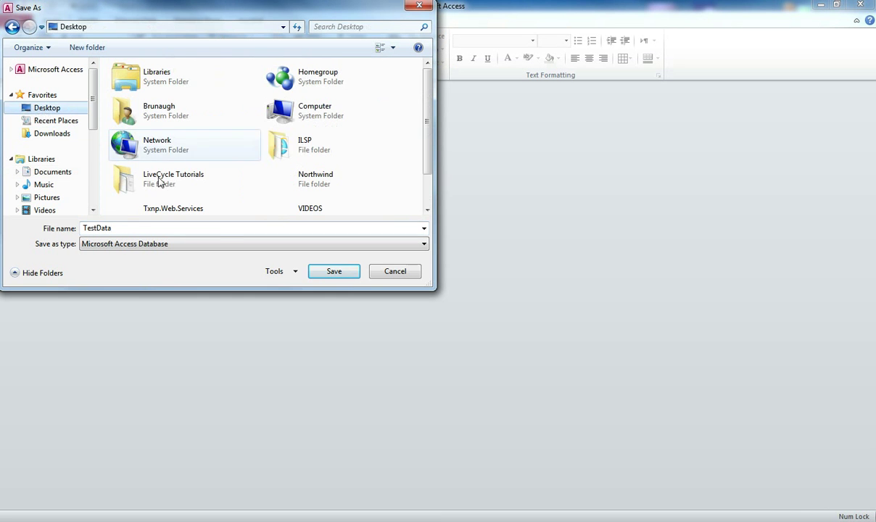
pyautogui.click(333, 277)
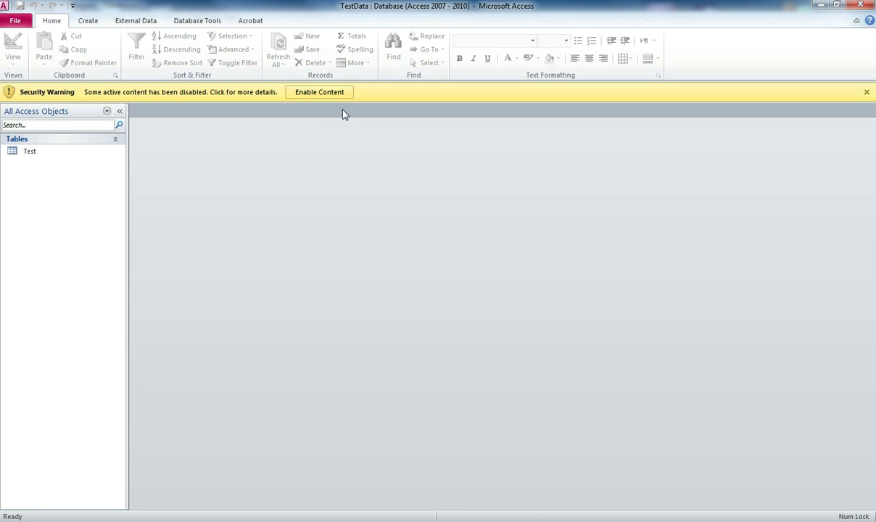
pyautogui.click(820, 5)
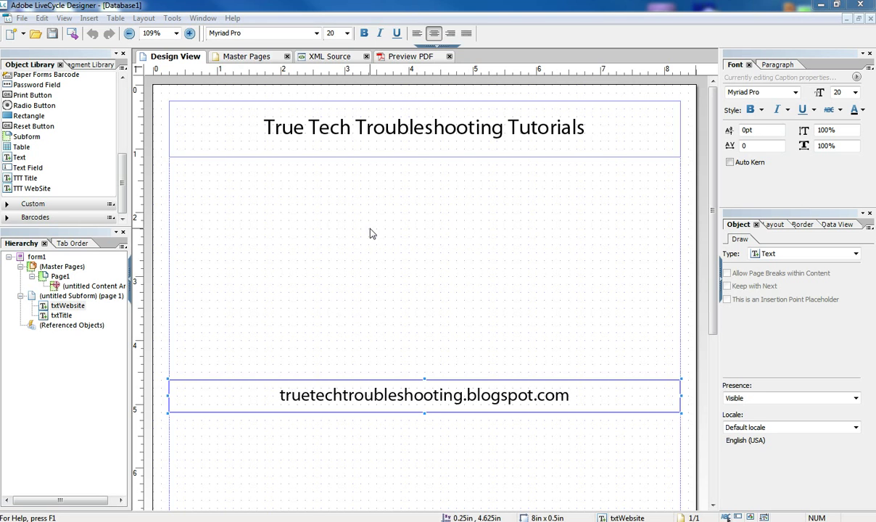
# Step: Open Administrative Tools, launch Data Sources (ODBC), and show the System DSN tab
pyautogui.hotkey('alt', 'Tab')
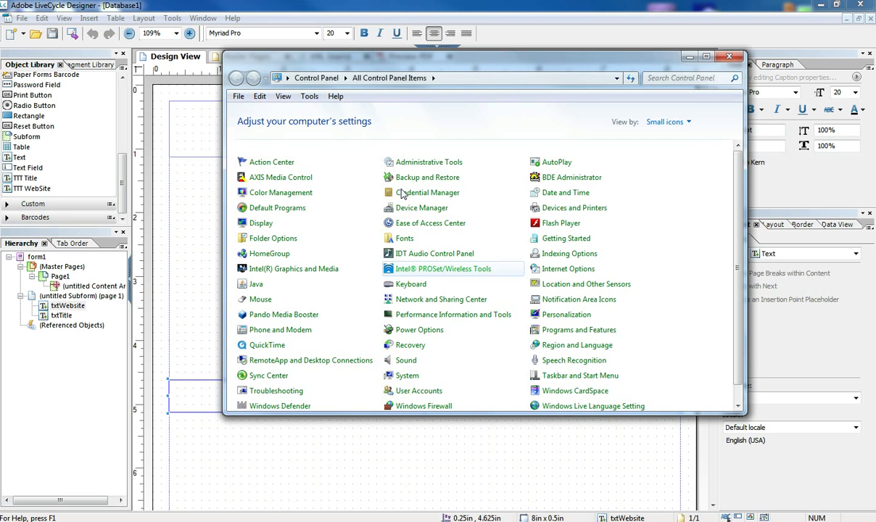
pyautogui.click(412, 164)
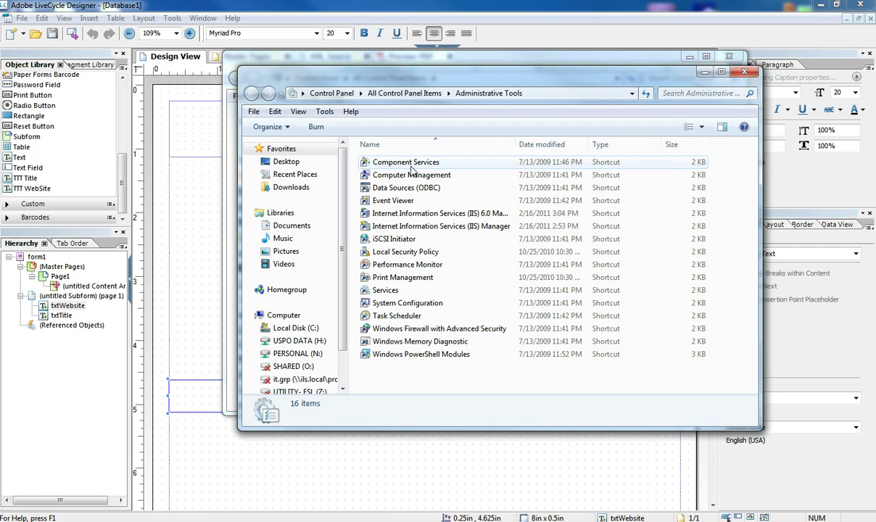
pyautogui.doubleClick(379, 189)
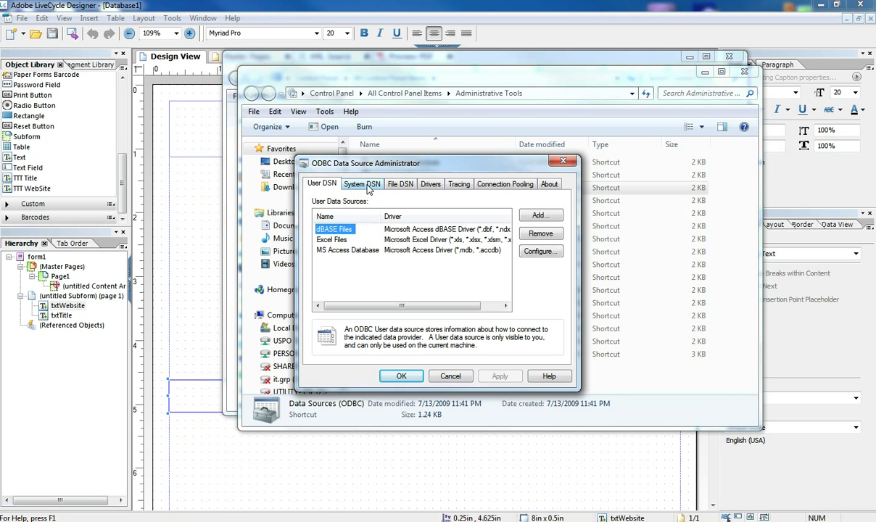
pyautogui.click(359, 184)
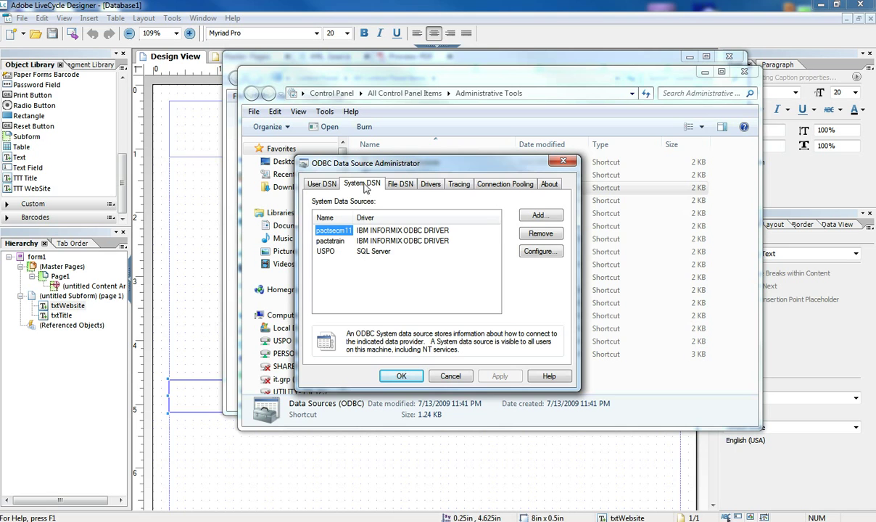
# Step: Add a new data source using the Microsoft Access Driver (*.mdb, *.accdb)
pyautogui.click(534, 216)
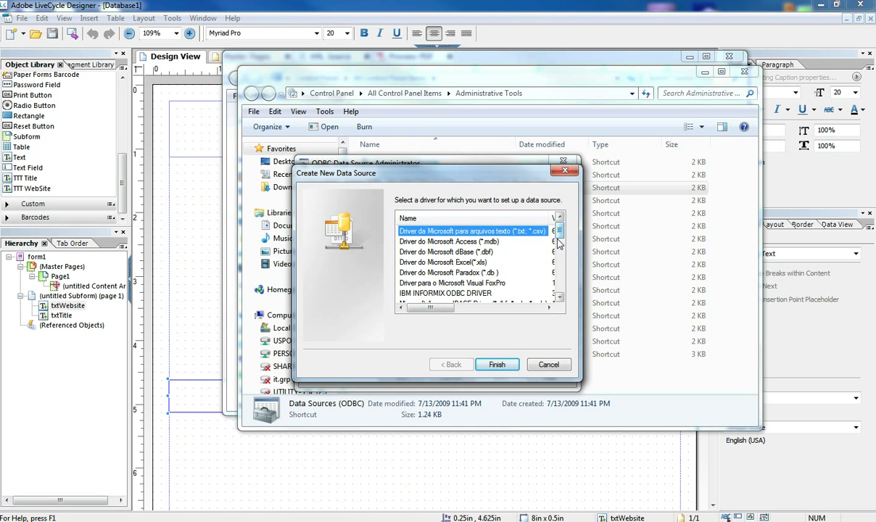
pyautogui.moveTo(556, 234); pyautogui.dragTo(560, 254)
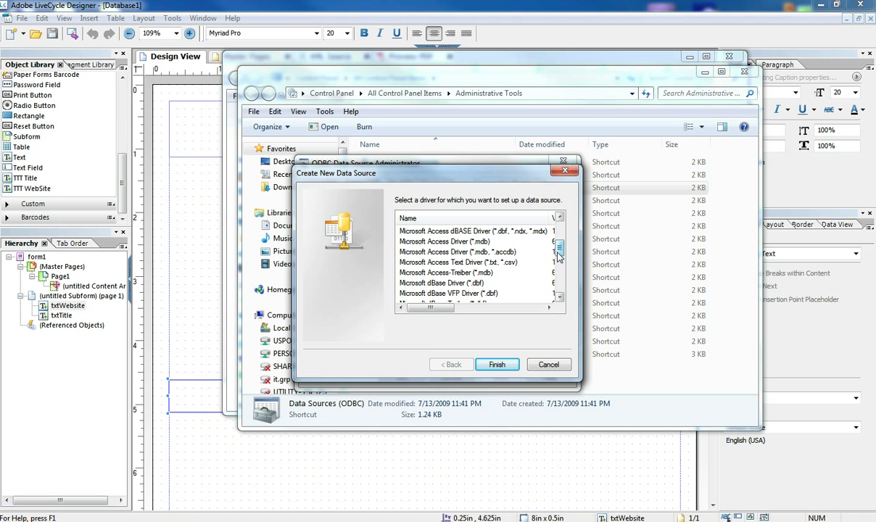
pyautogui.click(487, 252)
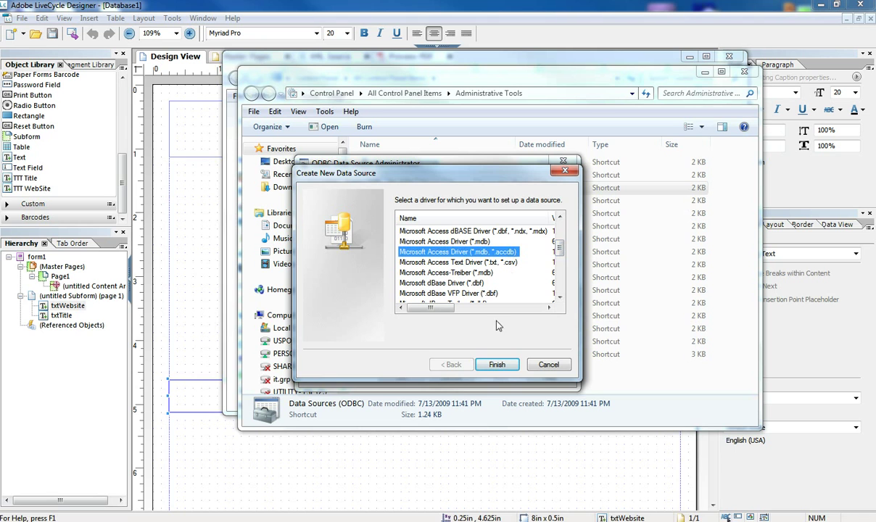
pyautogui.click(484, 365)
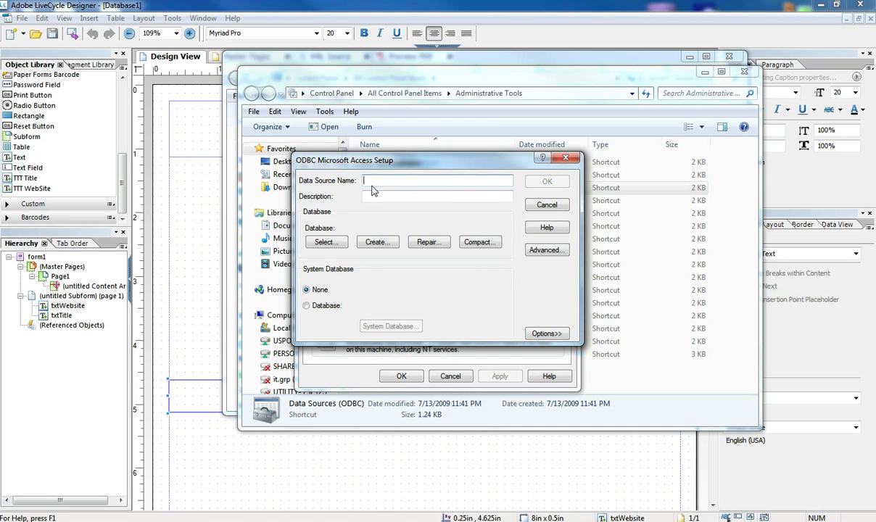
# Step: Name the data source 'Test Database 1' and select TestData.accdb from the Desktop
pyautogui.write('Test Datab')
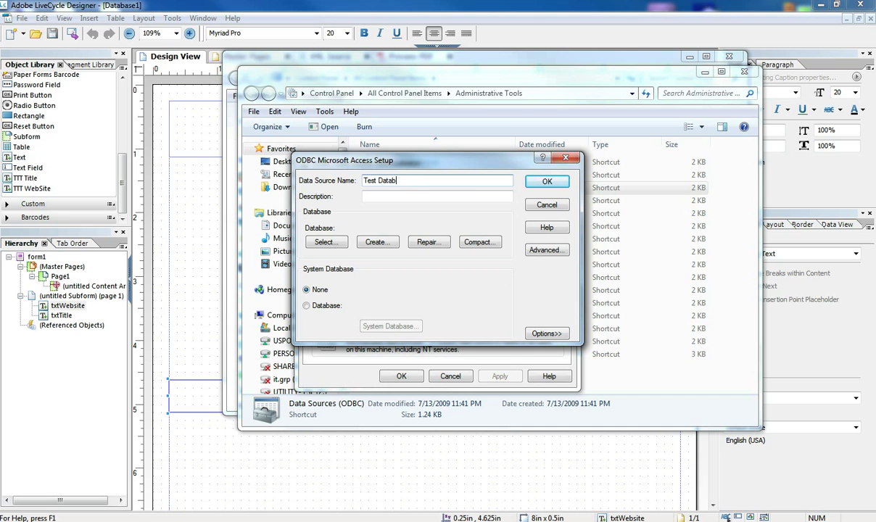
pyautogui.write('ase 1')
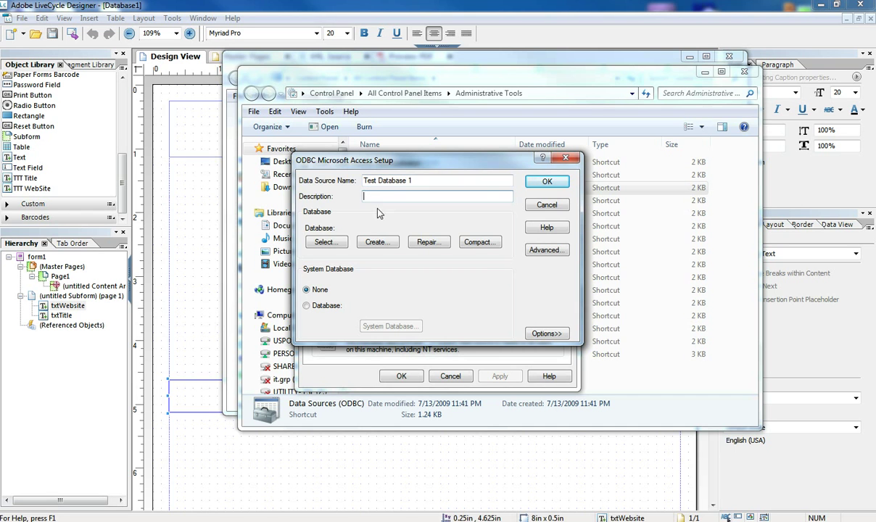
pyautogui.click(327, 242)
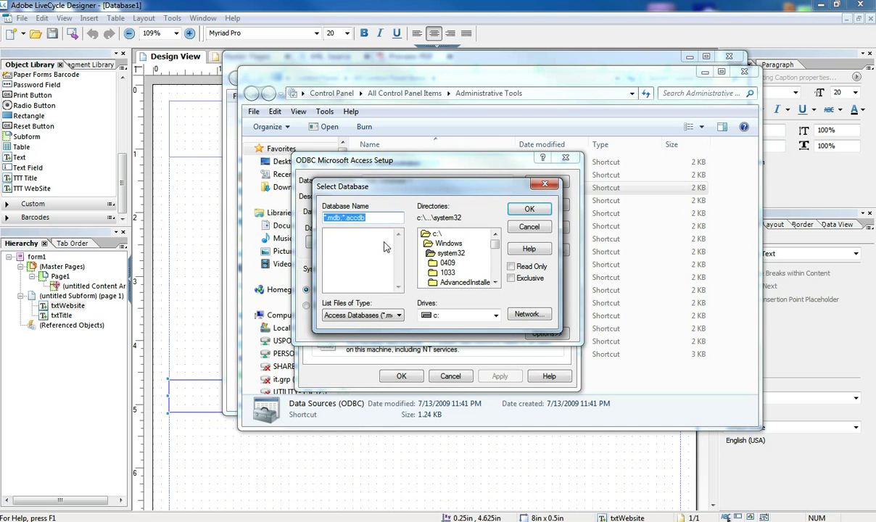
pyautogui.doubleClick(439, 235)
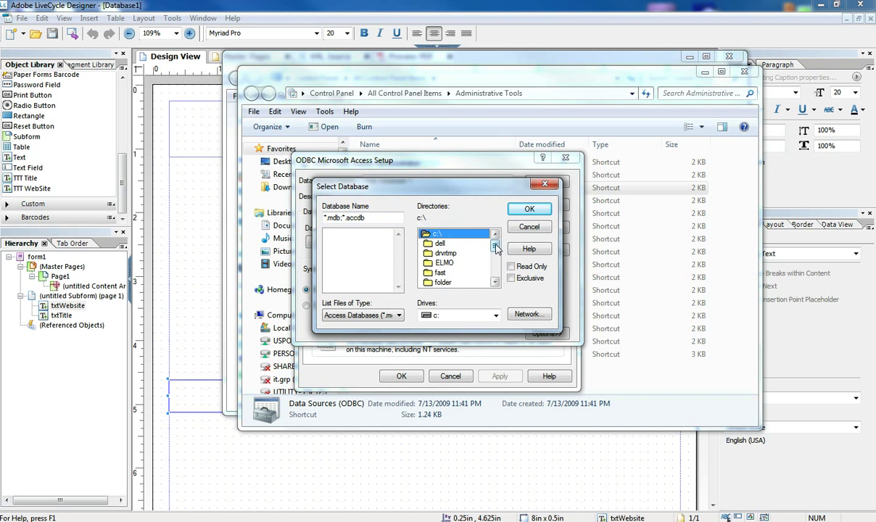
pyautogui.scroll(-5, 457, 257)
pyautogui.doubleClick(446, 272)
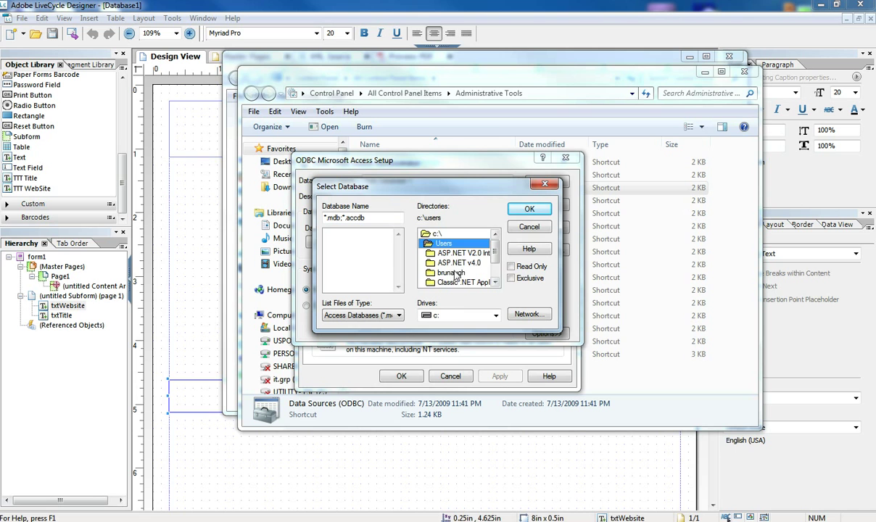
pyautogui.doubleClick(453, 272)
pyautogui.scroll(-2, 496, 272)
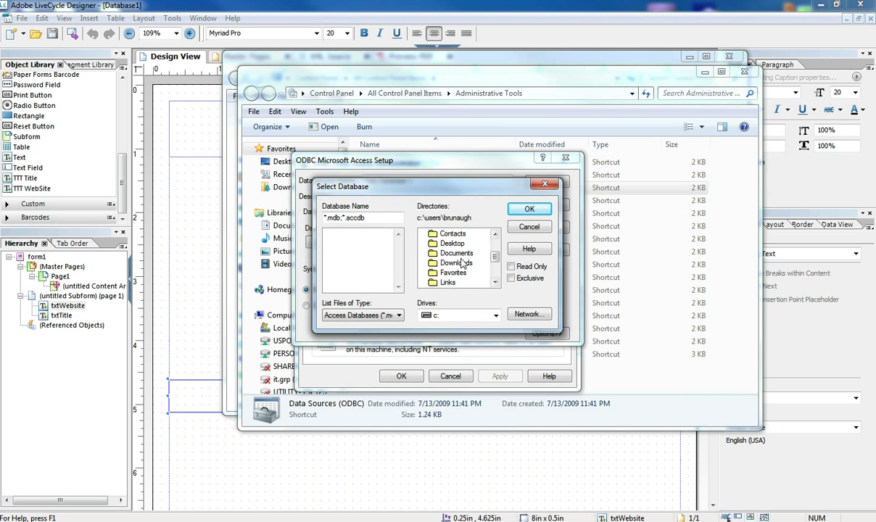
pyautogui.doubleClick(452, 248)
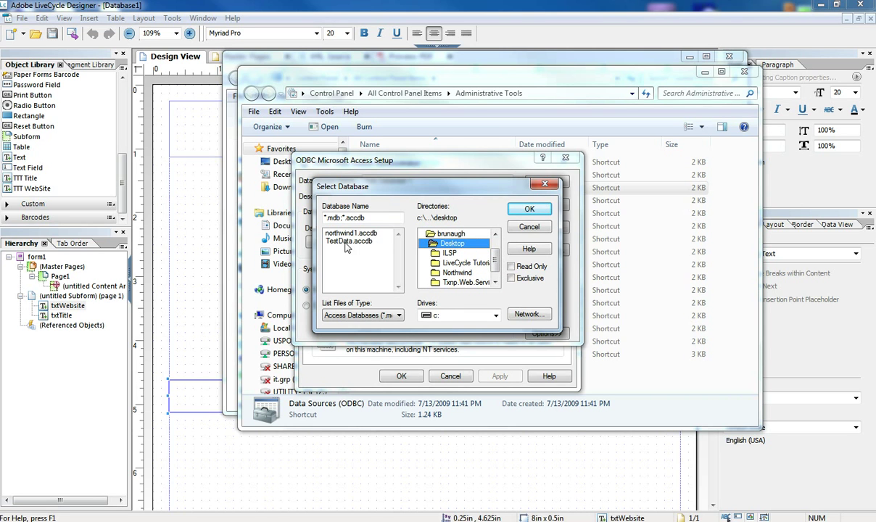
pyautogui.click(337, 242)
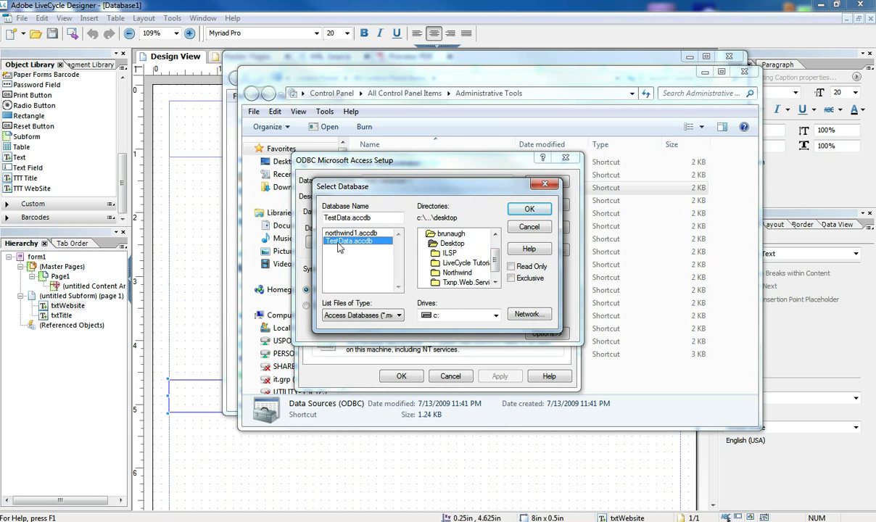
pyautogui.click(530, 210)
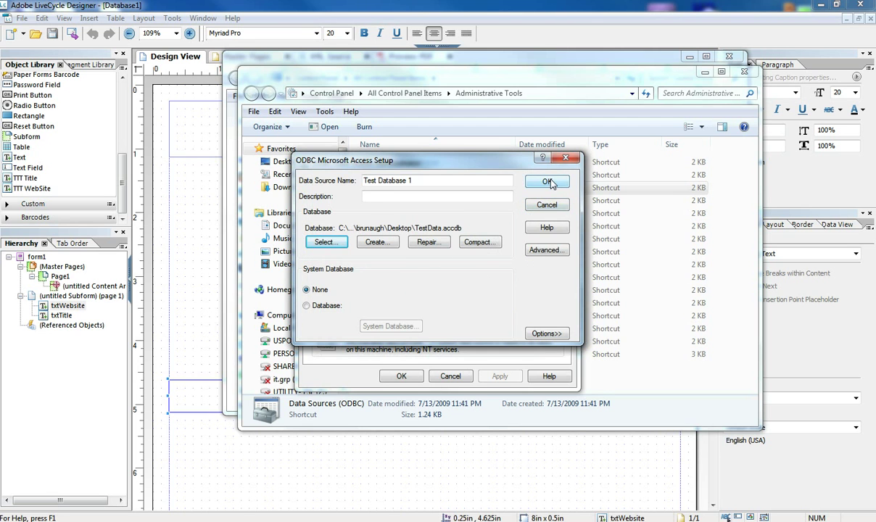
# Step: Save Test Database 1 and close the ODBC Data Source Administrator
pyautogui.click(547, 182)
pyautogui.click(335, 252)
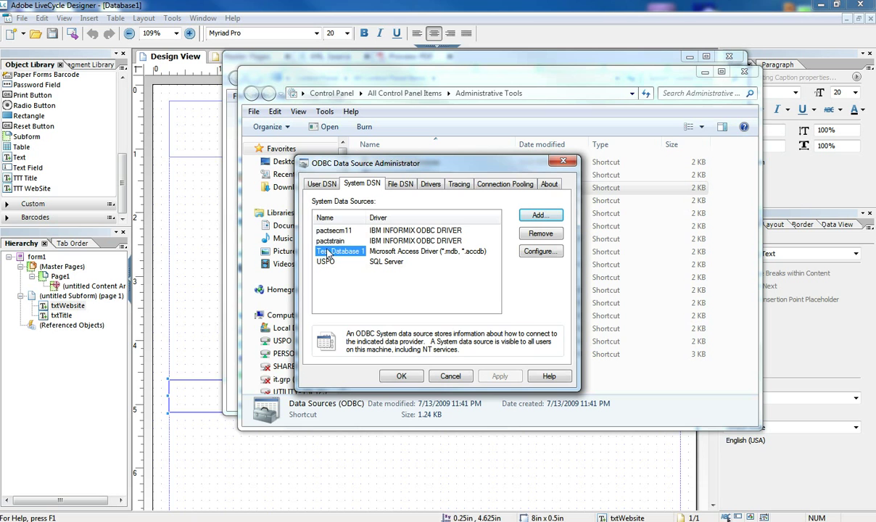
pyautogui.click(400, 378)
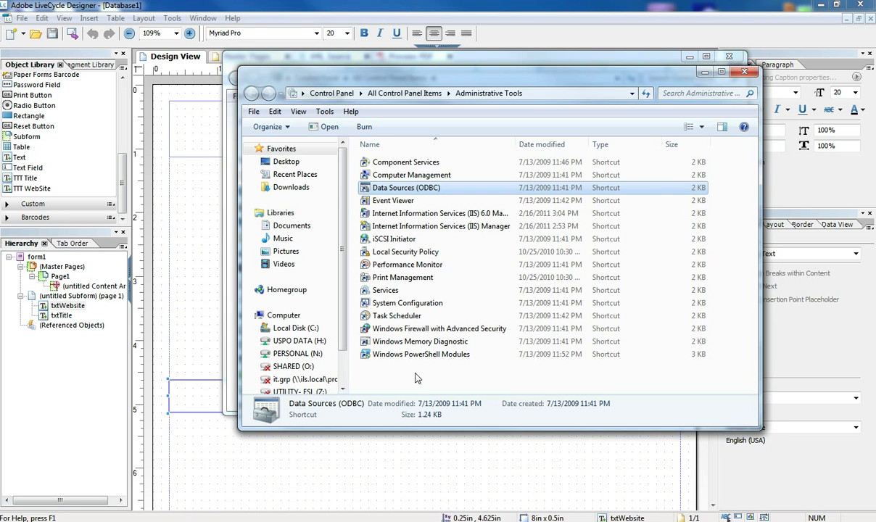
# Step: Switch back to LiveCycle Designer and show the still-empty Data View palette
pyautogui.click(441, 5)
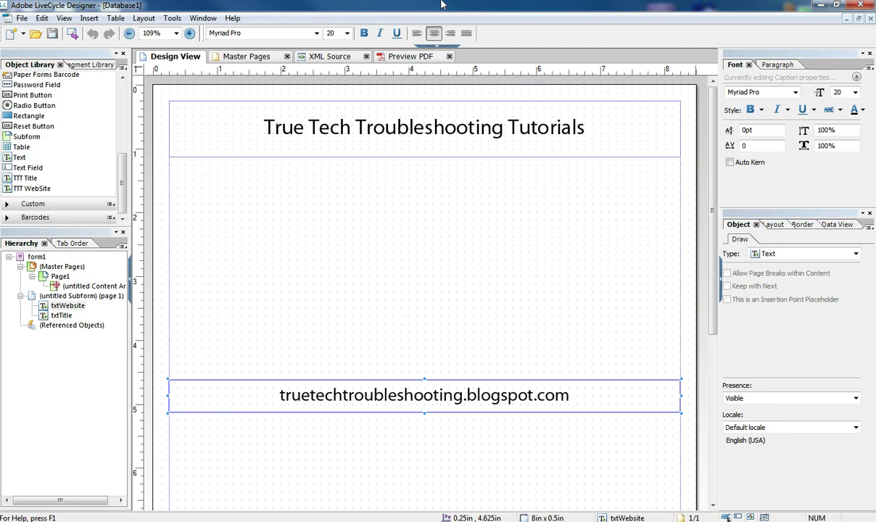
pyautogui.click(838, 225)
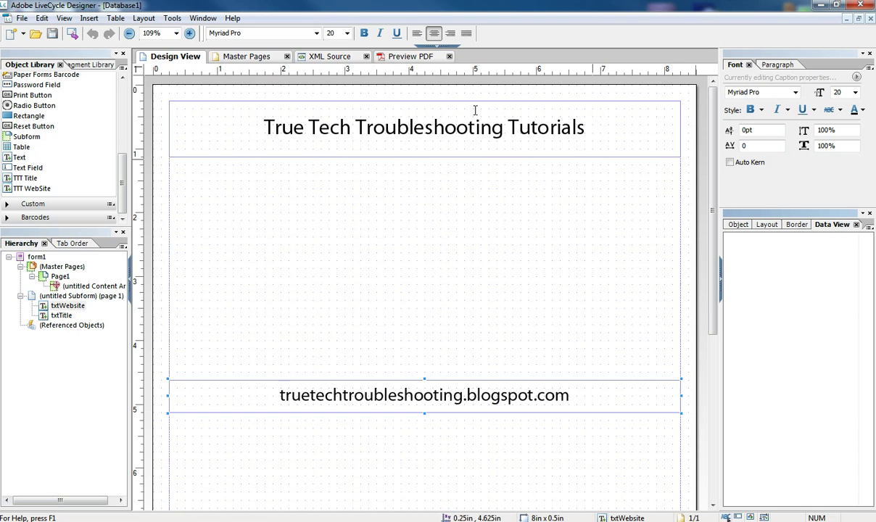
pyautogui.click(203, 19)
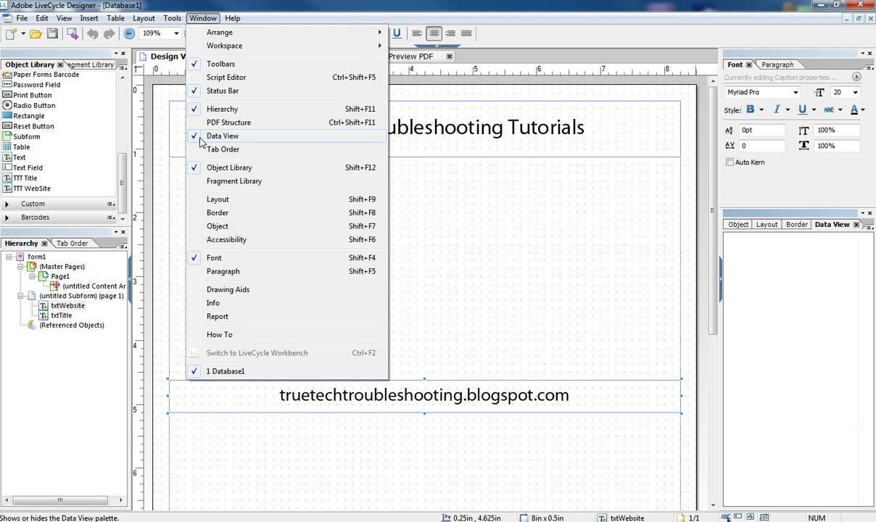
pyautogui.click(808, 253)
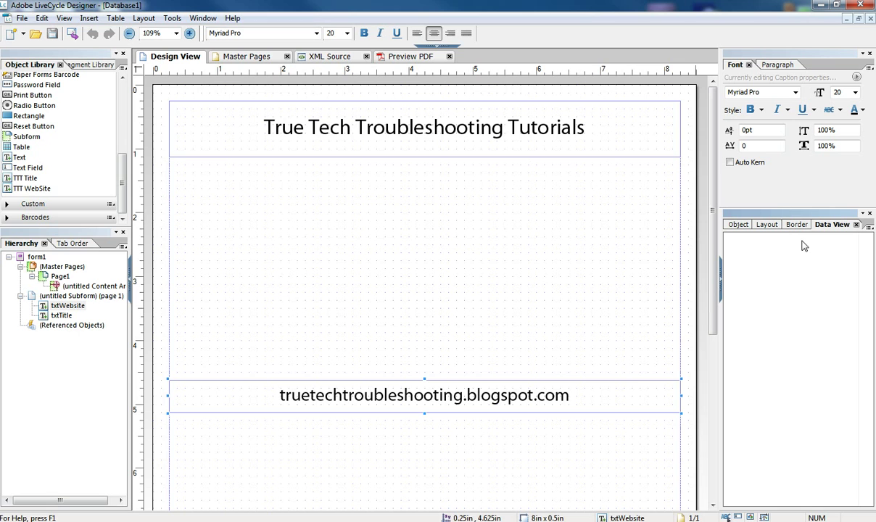
# Step: Create a new OLEDB Database data connection from the Data View menu, reaching the connection string step
pyautogui.rightClick(736, 254)
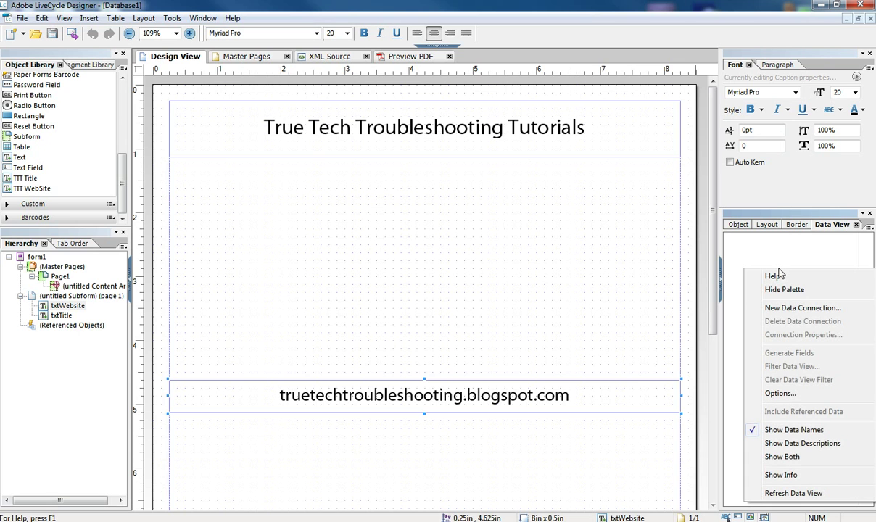
pyautogui.click(780, 310)
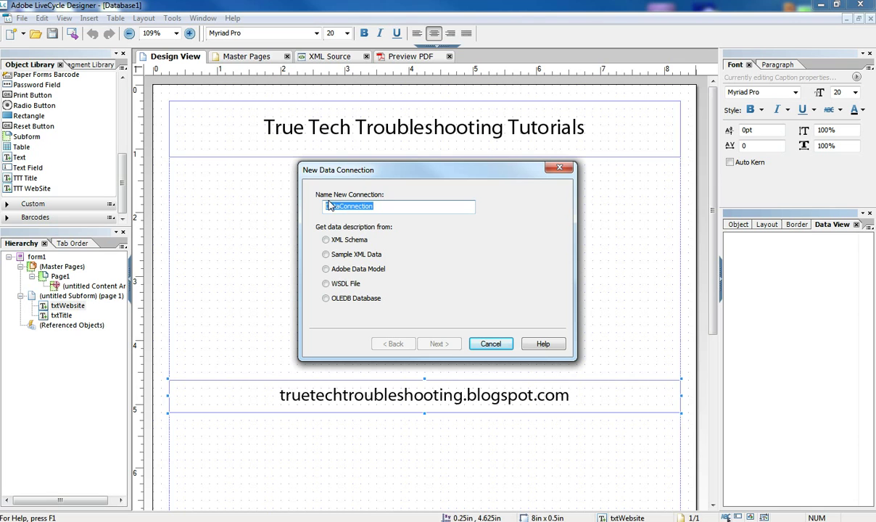
pyautogui.click(332, 302)
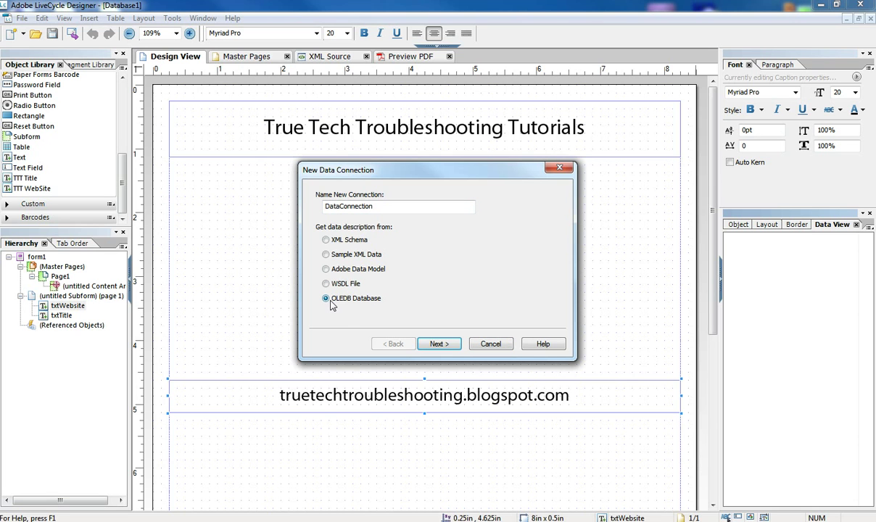
pyautogui.click(446, 349)
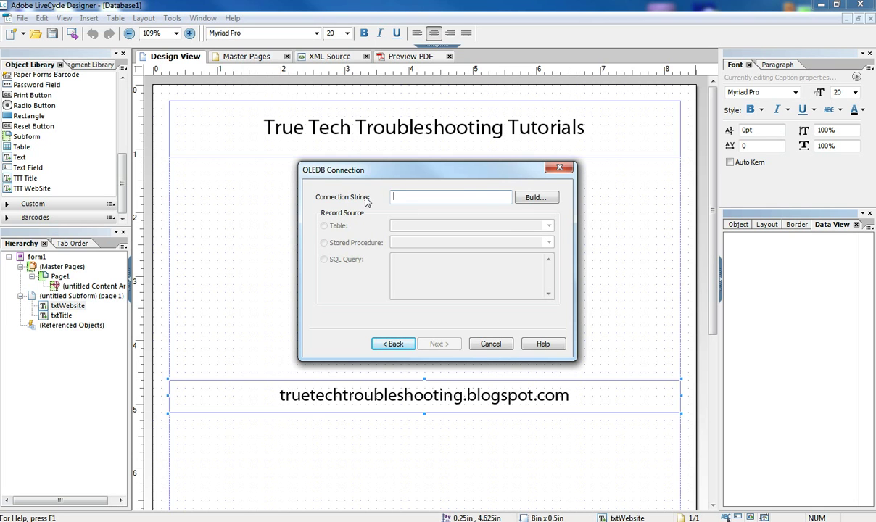
# Step: Build an MSDASQL connection string from the Test Database 1 data source and confirm the test succeeds
pyautogui.click(529, 198)
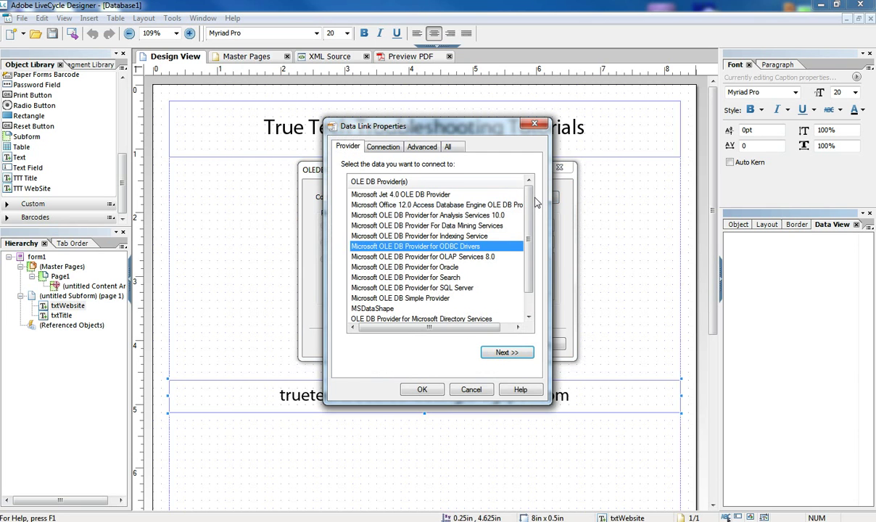
pyautogui.click(379, 147)
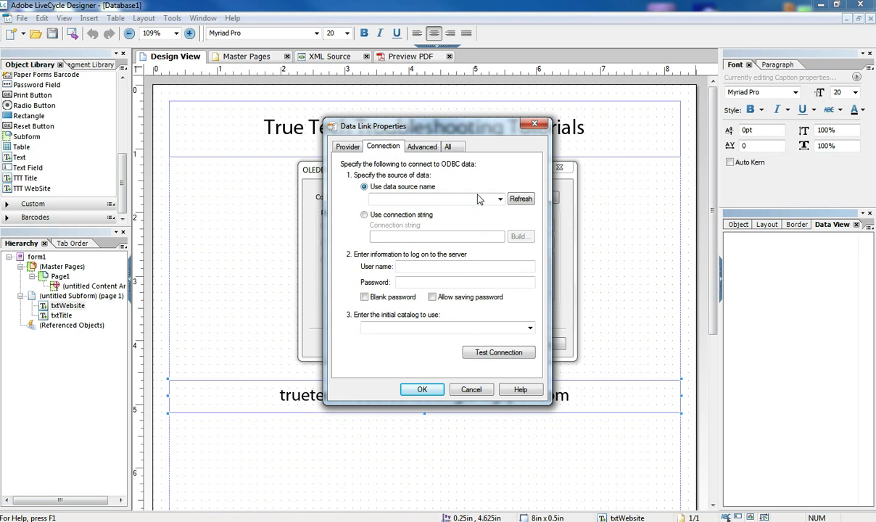
pyautogui.click(500, 199)
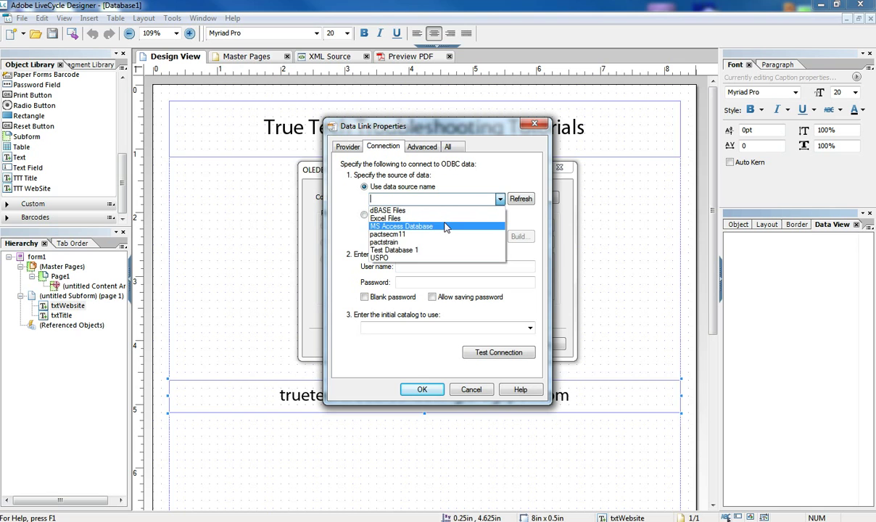
pyautogui.click(392, 250)
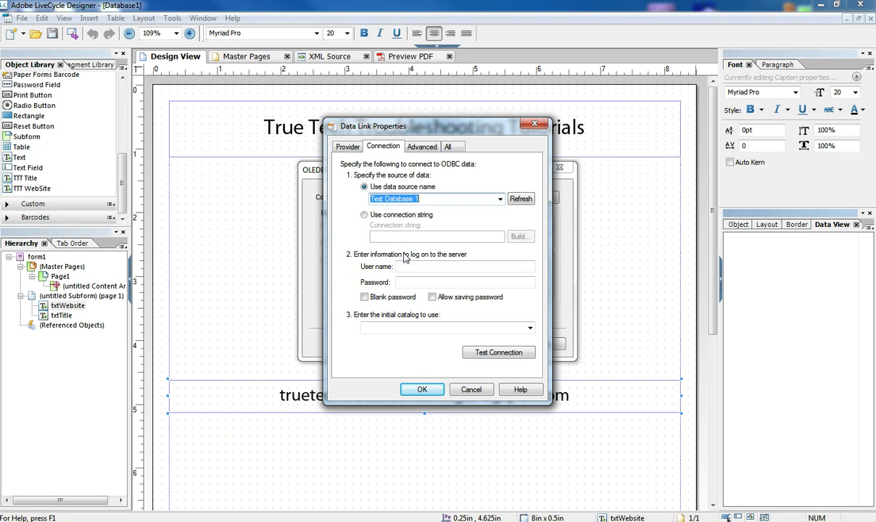
pyautogui.click(490, 353)
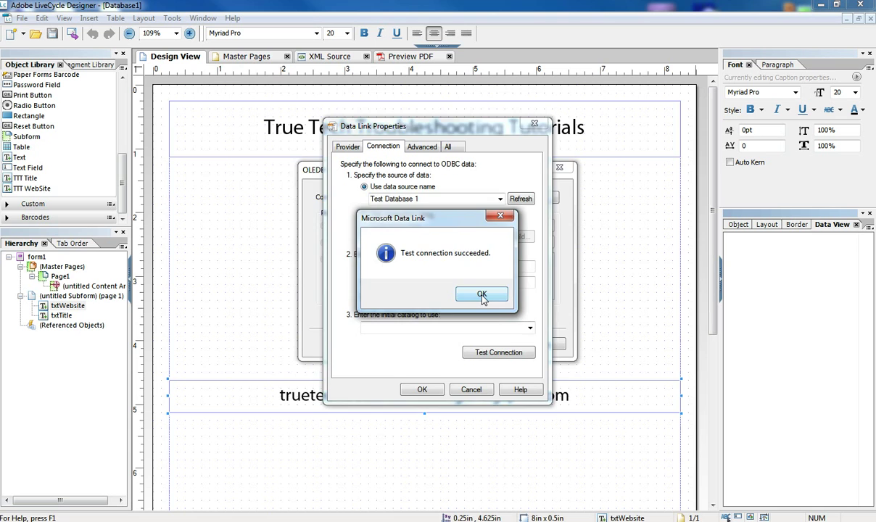
pyautogui.click(482, 296)
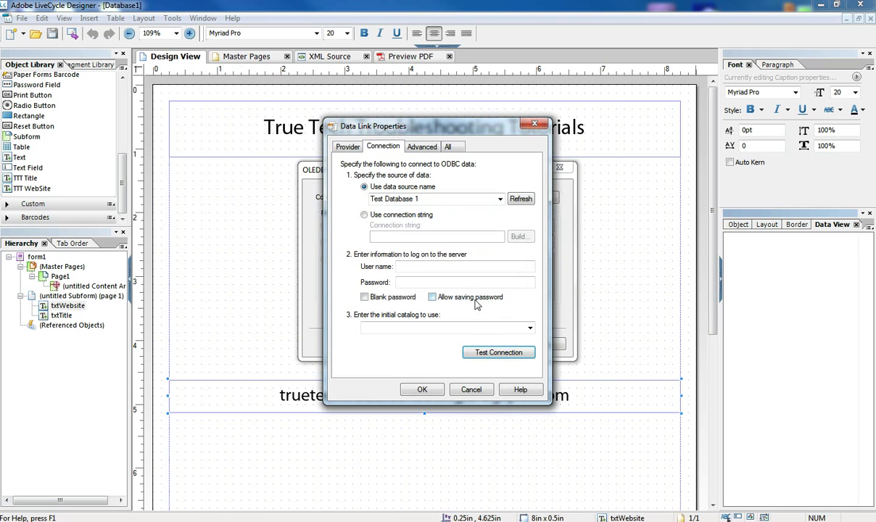
pyautogui.click(421, 390)
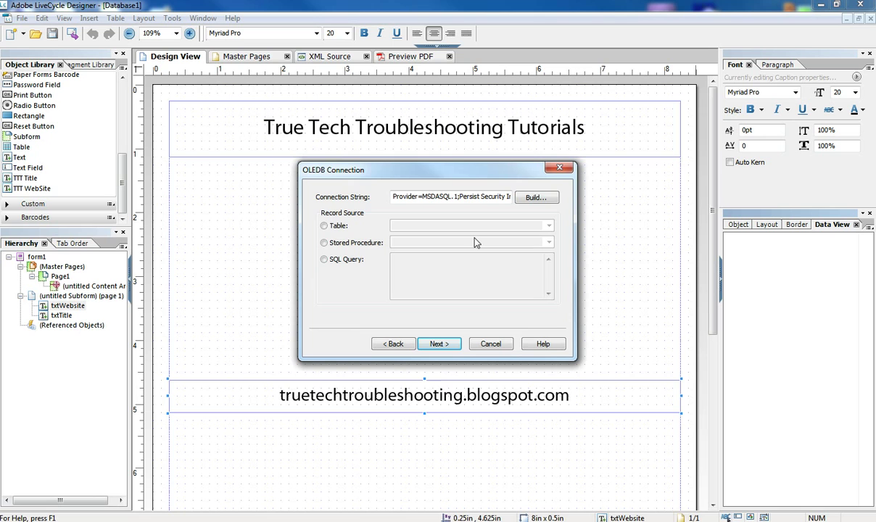
# Step: Choose the Test table as the record source
pyautogui.click(324, 225)
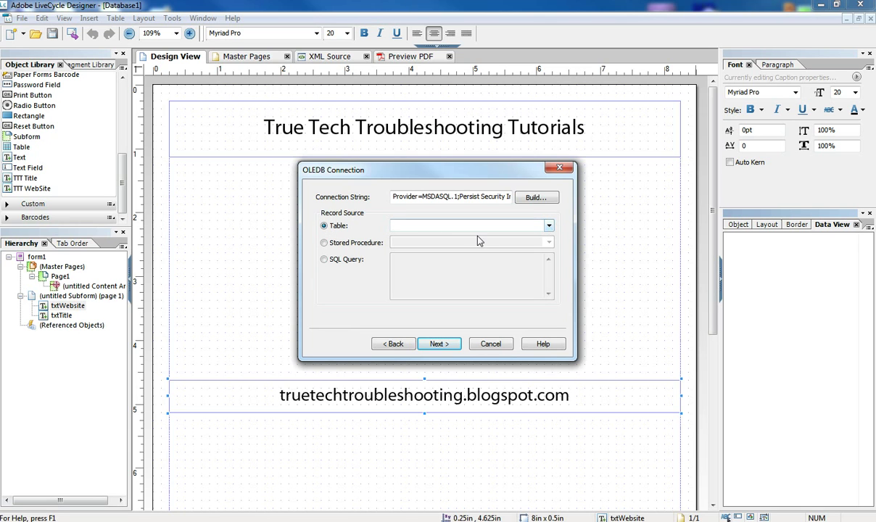
pyautogui.click(549, 227)
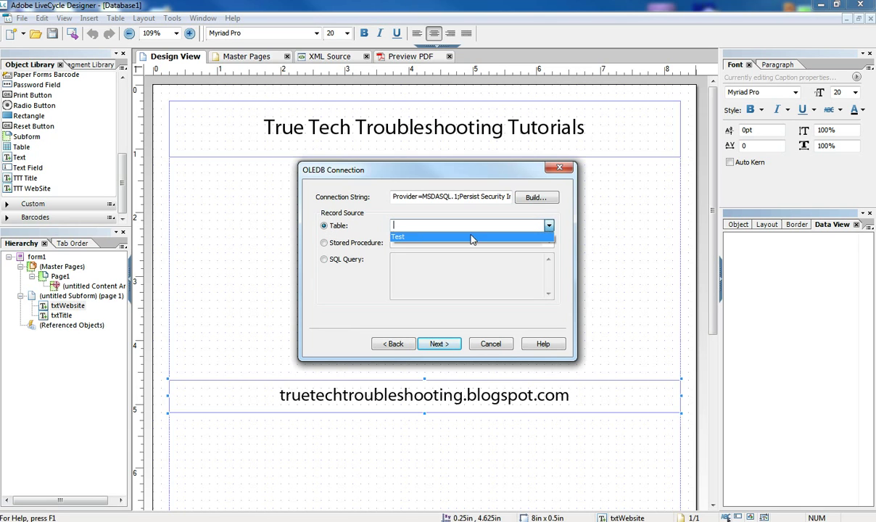
pyautogui.click(412, 238)
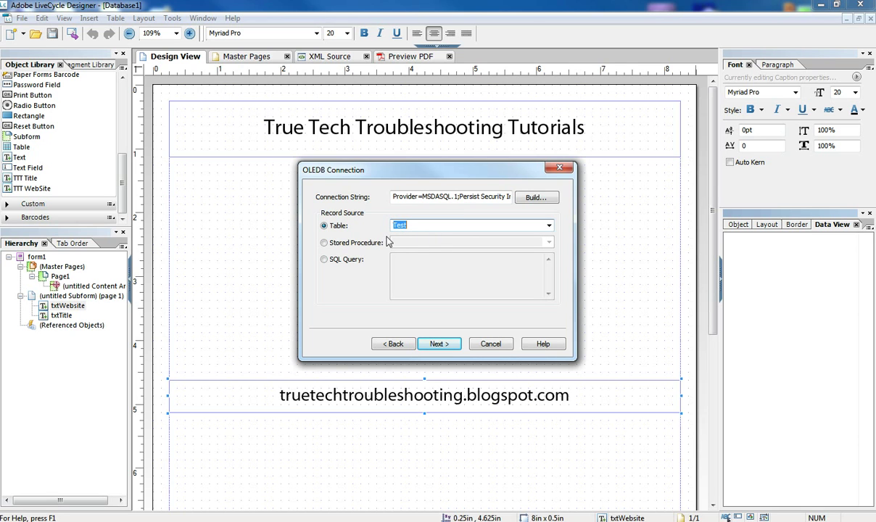
# Step: Use the SQL query 'SELECT Firstname, LastName FROM Test;' instead and finish the connection
pyautogui.click(324, 259)
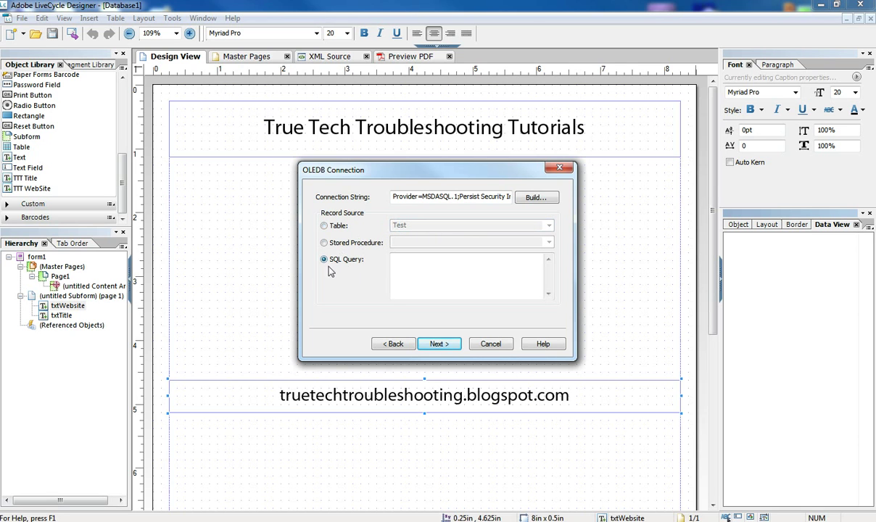
pyautogui.click(409, 260)
pyautogui.write('SELECT Firstname, LastName FROM Test;')
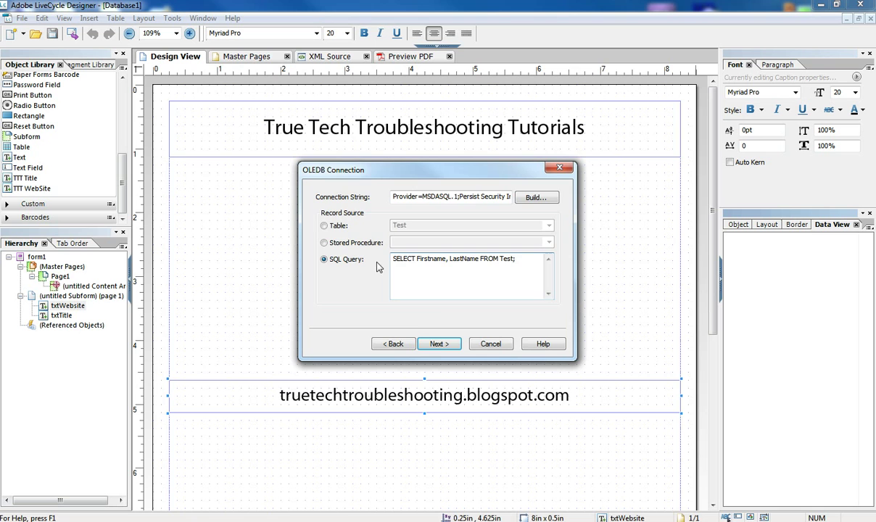
pyautogui.click(442, 345)
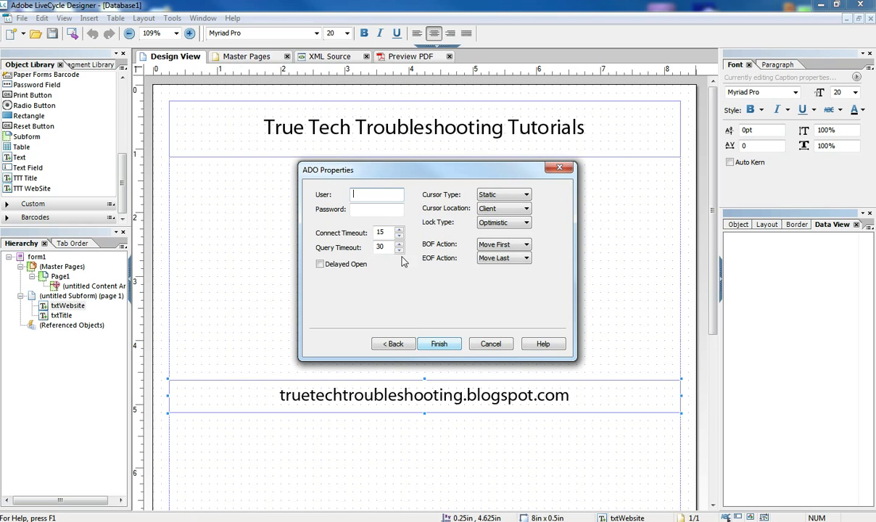
pyautogui.click(440, 345)
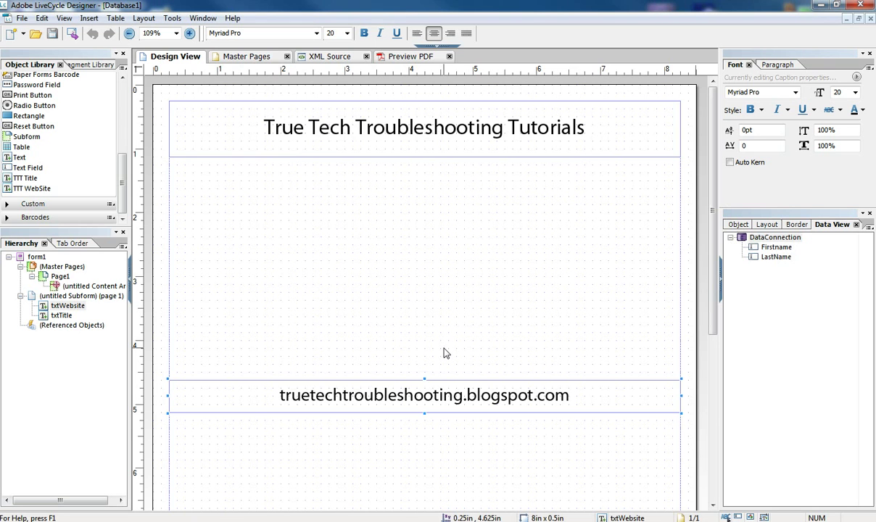
pyautogui.click(731, 238)
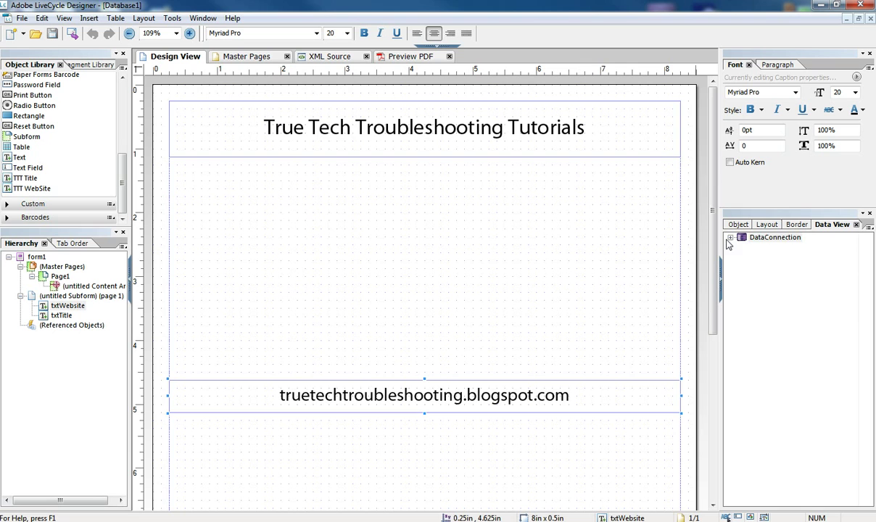
pyautogui.click(732, 238)
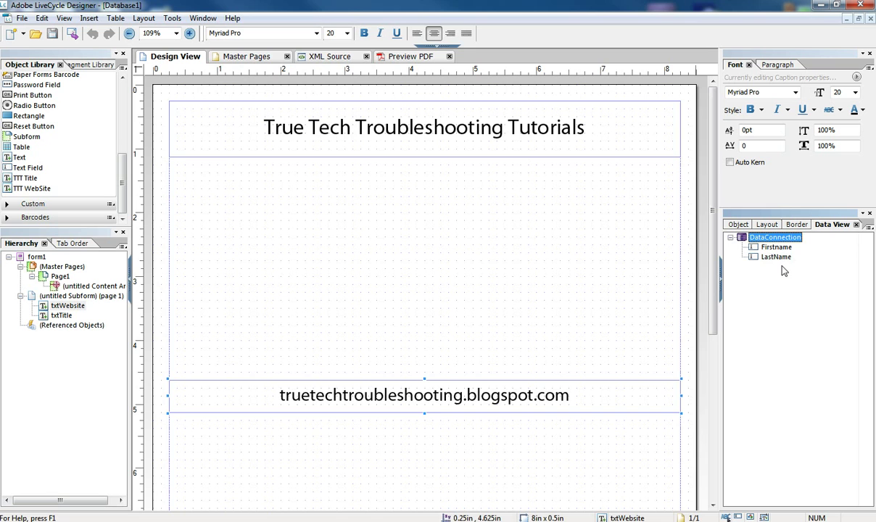
# Step: Place bound Firstname and LastName fields, confirming Firstname's binding is $record.DataConnection.Firstname
pyautogui.moveTo(771, 250); pyautogui.dragTo(338, 213)
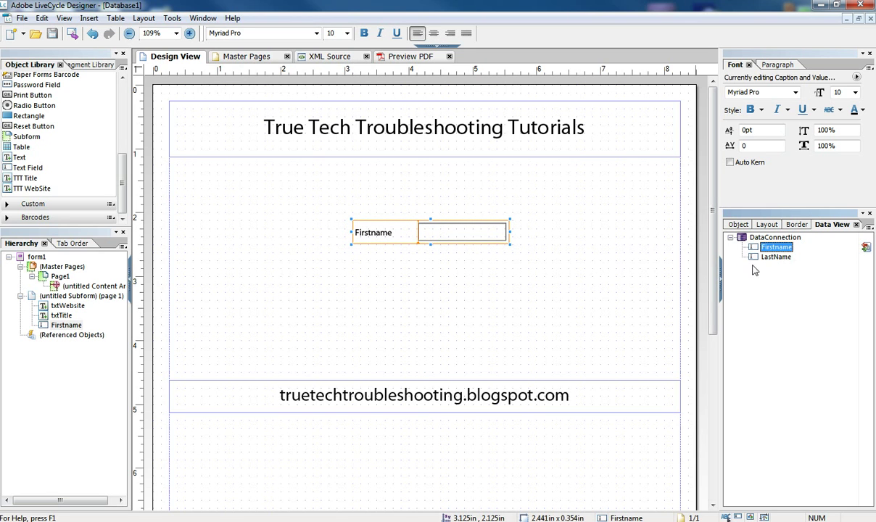
pyautogui.moveTo(774, 256); pyautogui.dragTo(352, 254)
pyautogui.click(463, 240)
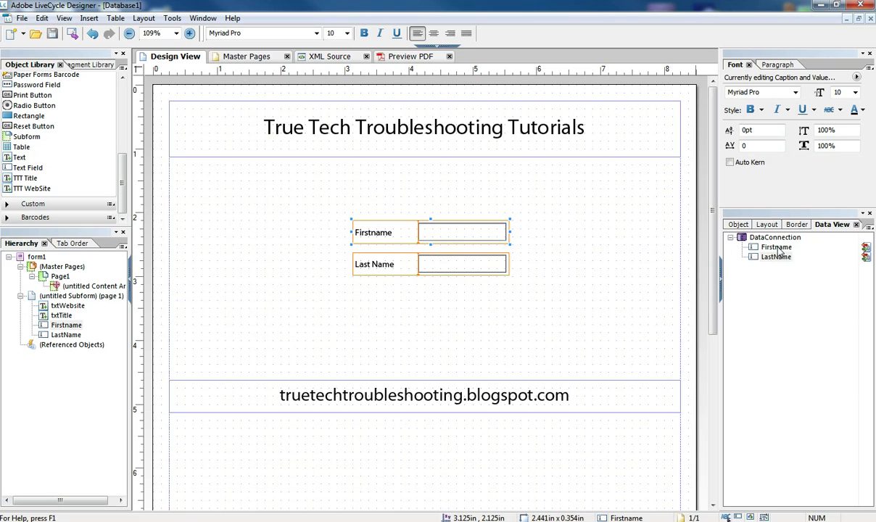
pyautogui.click(739, 224)
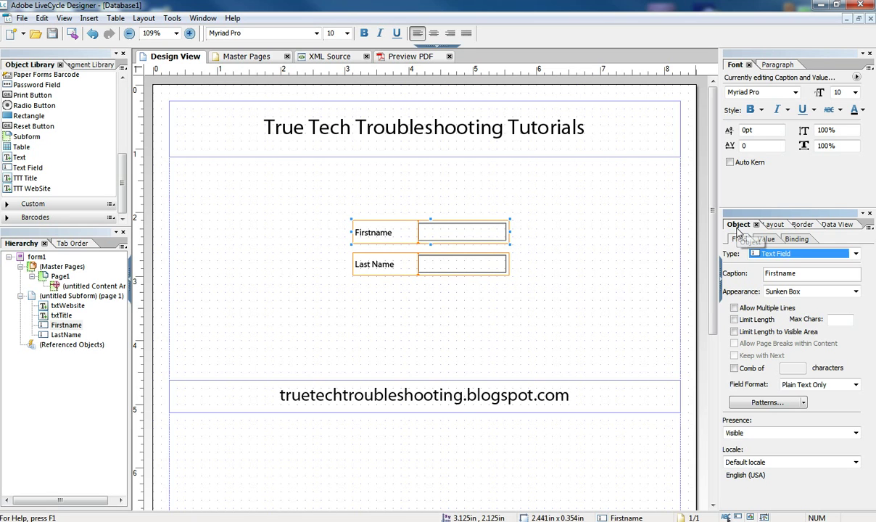
pyautogui.click(798, 239)
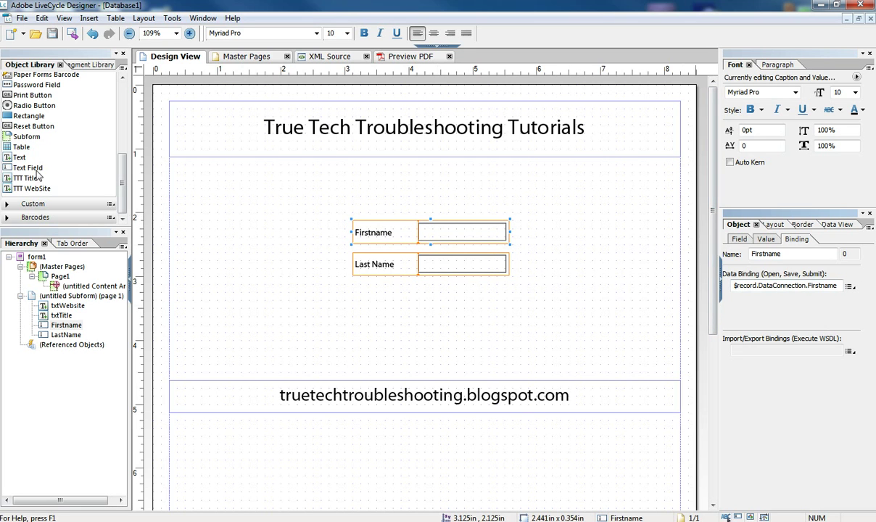
pyautogui.moveTo(29, 168); pyautogui.dragTo(428, 193)
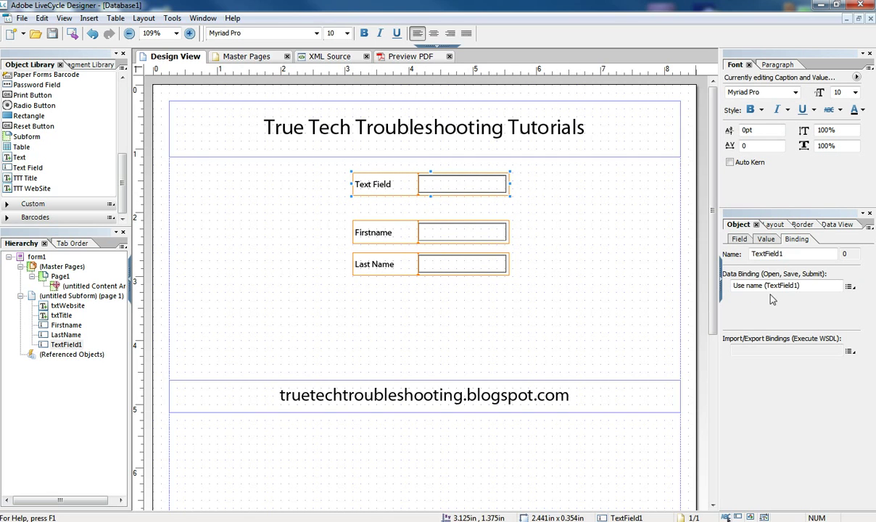
pyautogui.click(850, 287)
pyautogui.moveTo(785, 318)
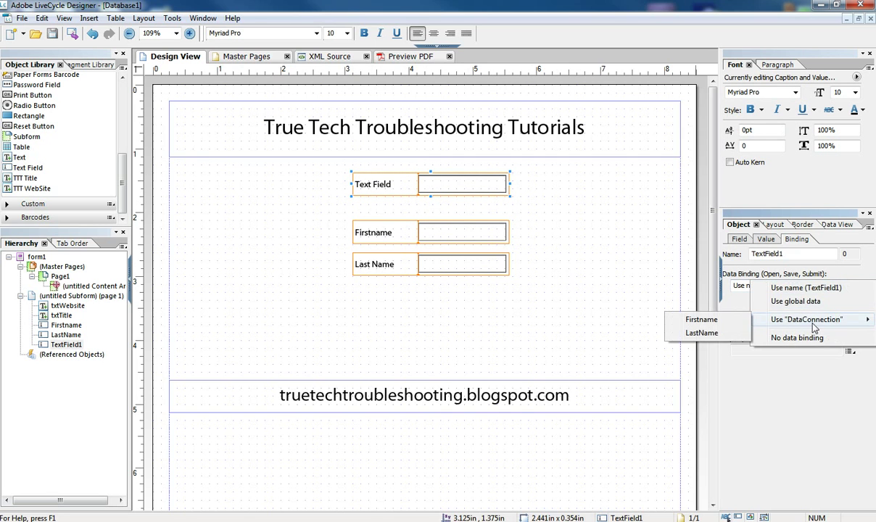
pyautogui.click(711, 323)
pyautogui.click(739, 238)
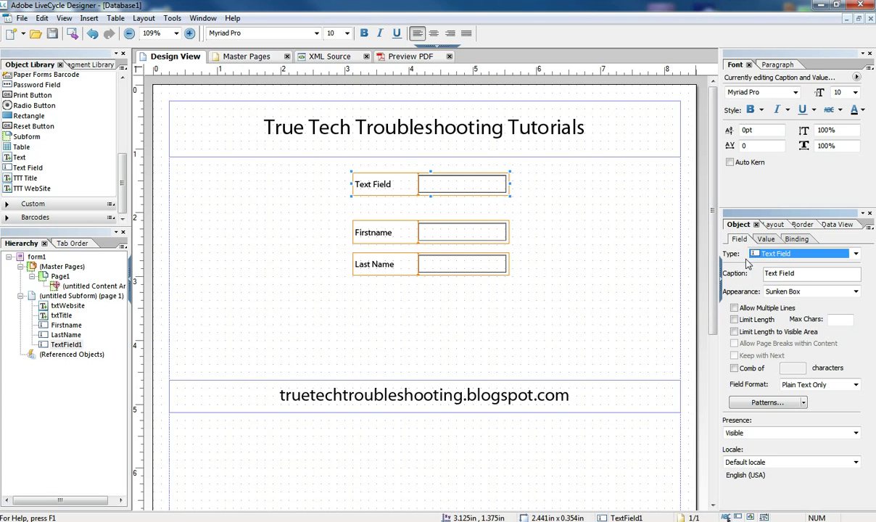
pyautogui.press('Tab')
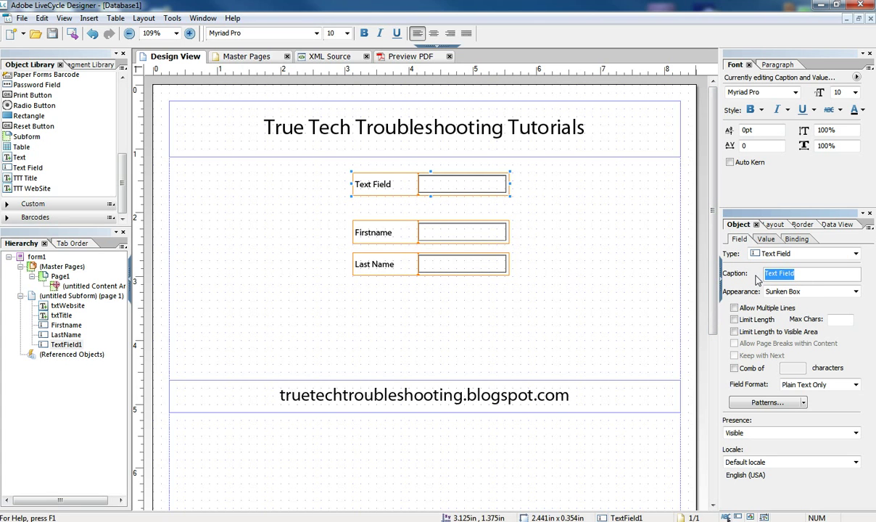
pyautogui.write('Firstn')
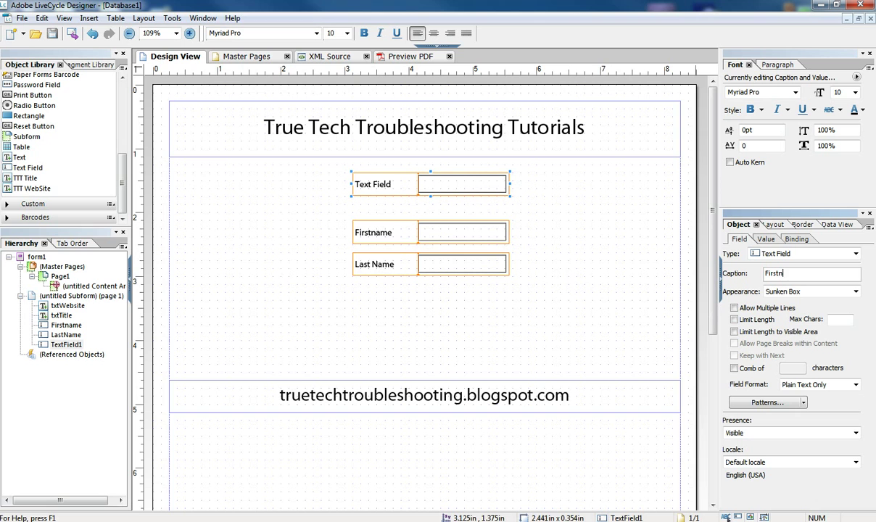
pyautogui.write('ame')
pyautogui.press('Return')
pyautogui.press('Delete')
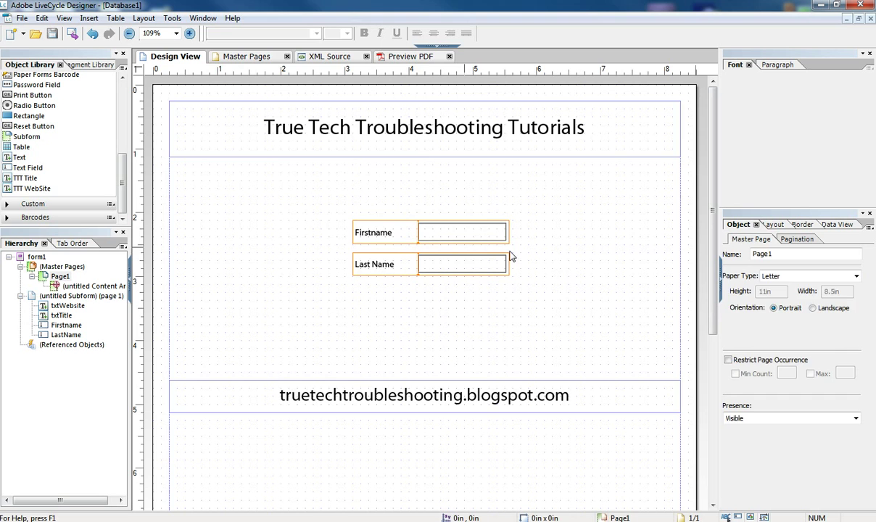
pyautogui.click(426, 234)
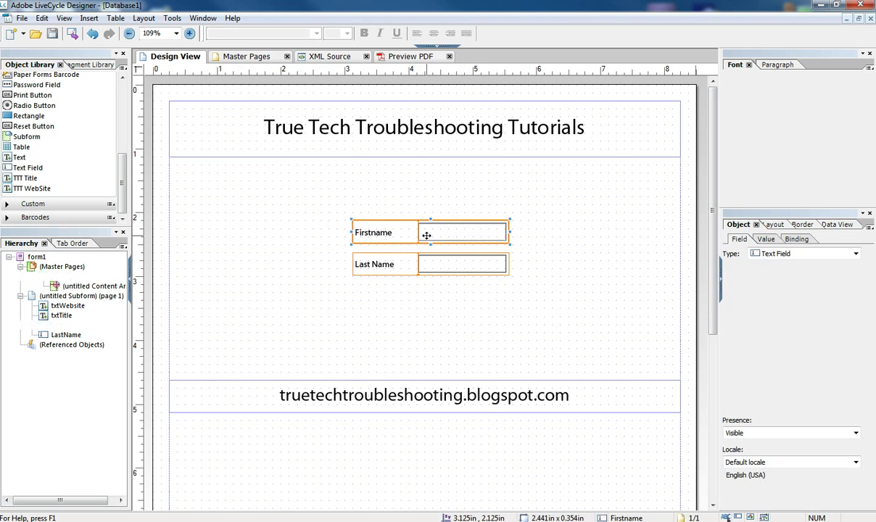
# Step: Preview the form as a PDF with database access allowed, filling Firstname and Last Name with the first record
pyautogui.click(418, 58)
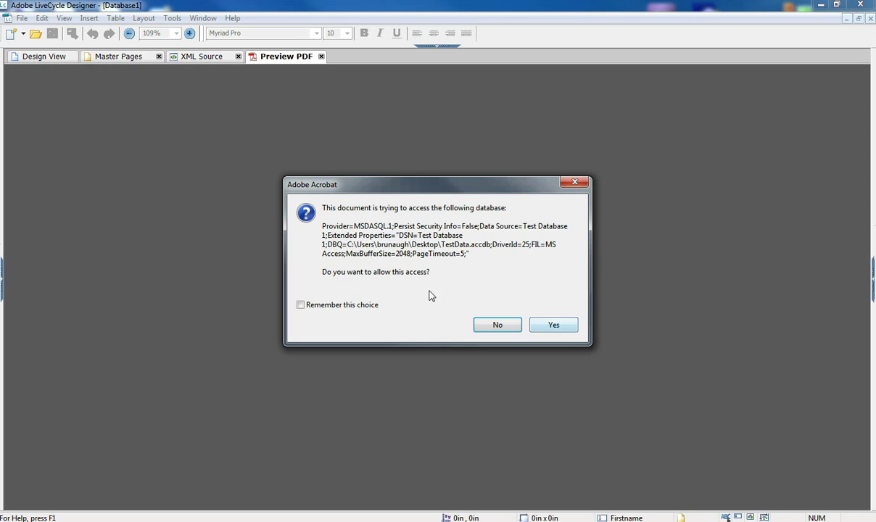
pyautogui.click(551, 325)
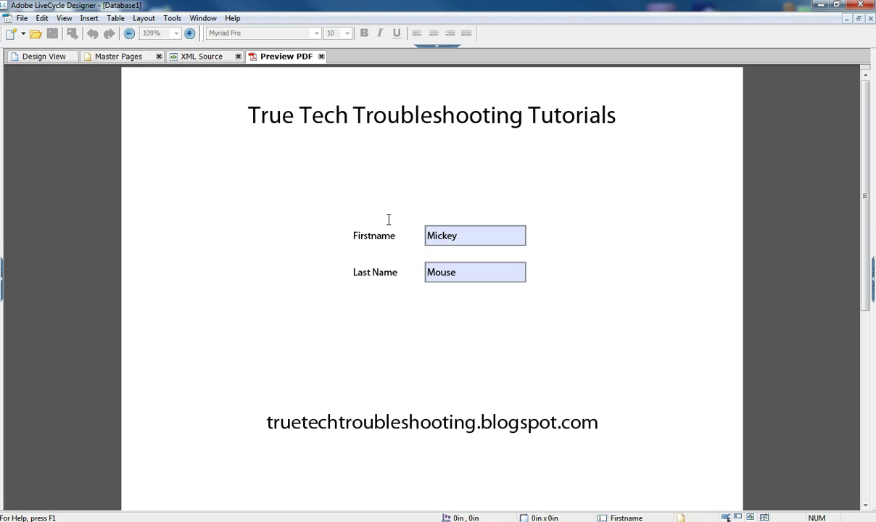
pyautogui.click(453, 239)
# Step: Back in Design View, place a new button below the Last Name field and caption it First
pyautogui.click(45, 57)
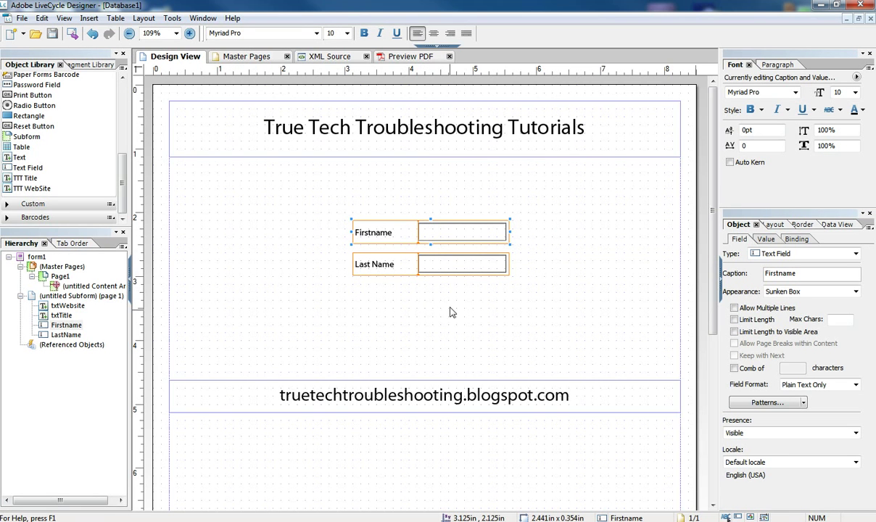
pyautogui.moveTo(121, 185); pyautogui.dragTo(121, 102)
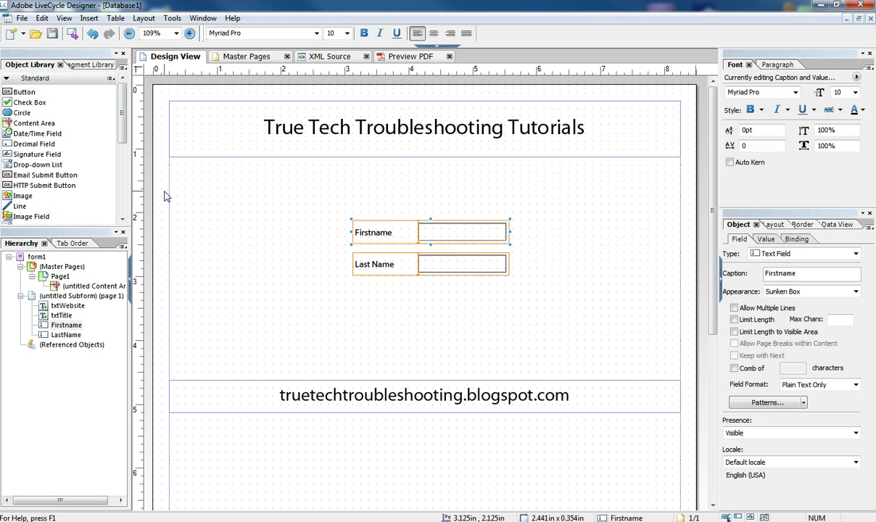
pyautogui.moveTo(31, 92); pyautogui.dragTo(402, 292)
pyautogui.doubleClick(376, 291)
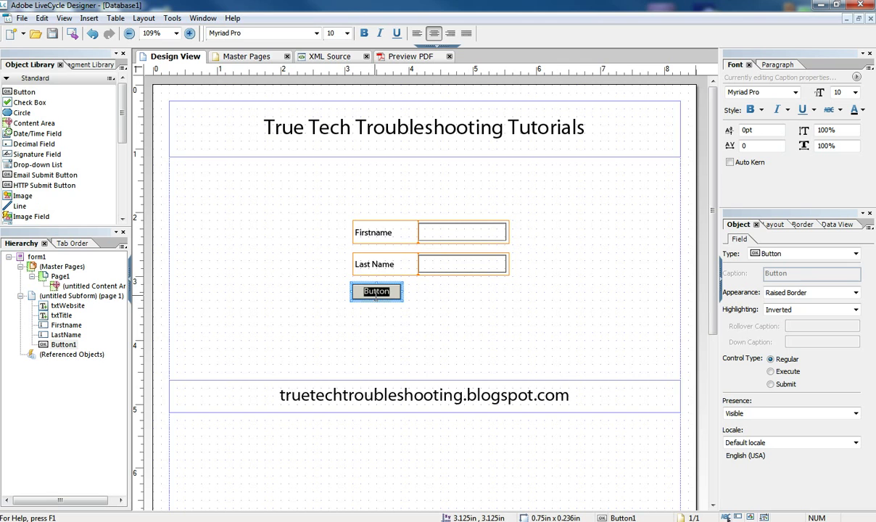
pyautogui.write('First')
pyautogui.click(383, 310)
pyautogui.click(396, 293)
pyautogui.click(396, 293)
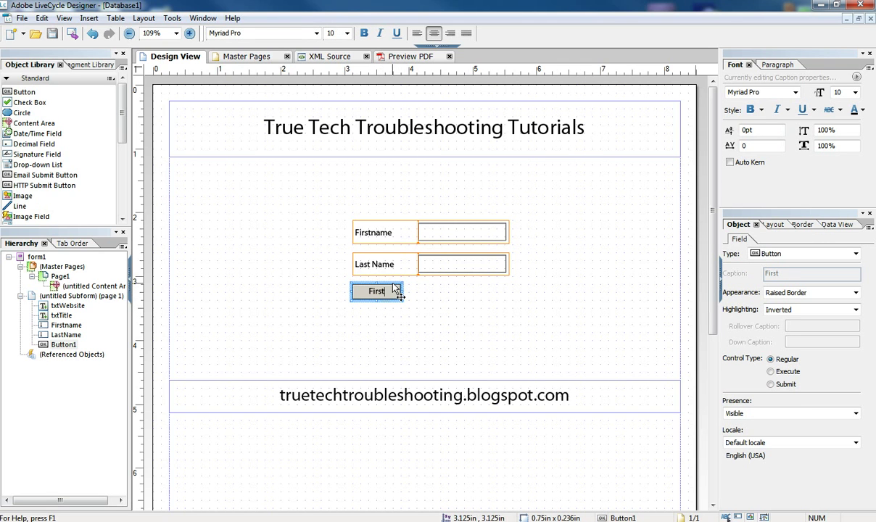
pyautogui.click(394, 289)
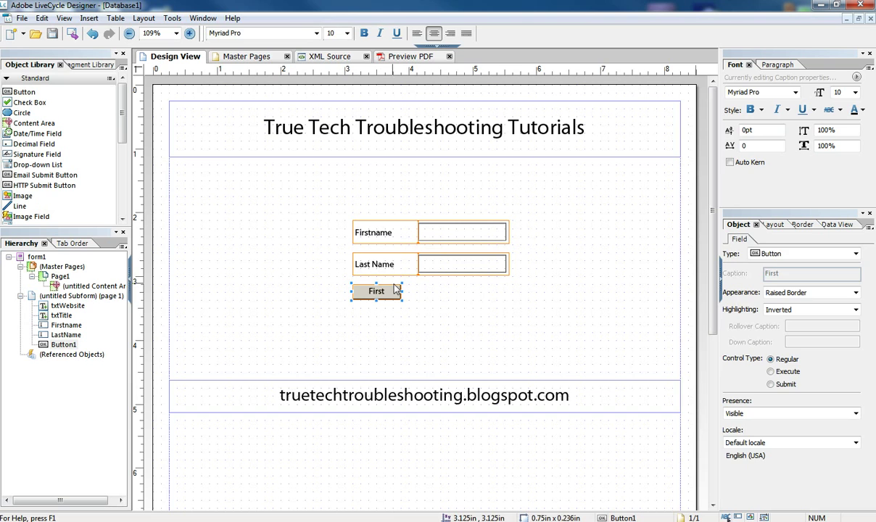
# Step: Paste a copy of the button beside First and caption it Last
pyautogui.click(471, 294)
pyautogui.hotkey('ctrl', 'v')
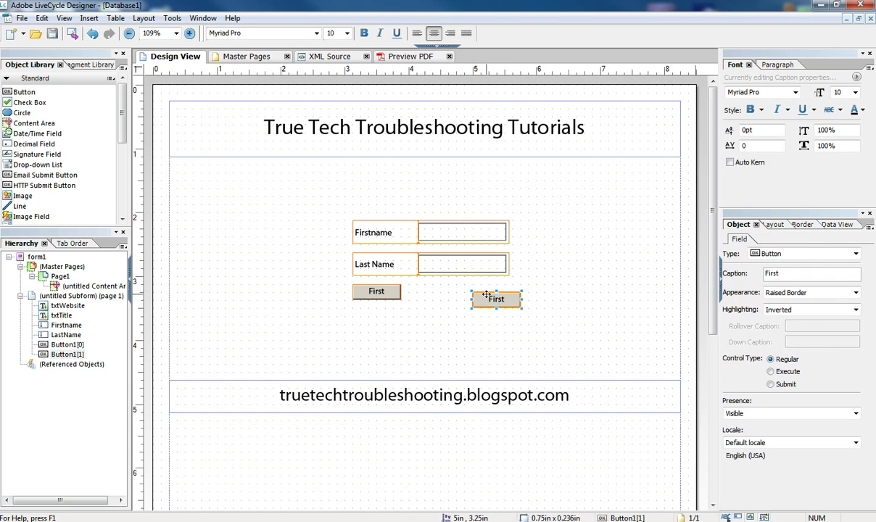
pyautogui.moveTo(486, 294); pyautogui.dragTo(478, 285)
pyautogui.doubleClick(489, 291)
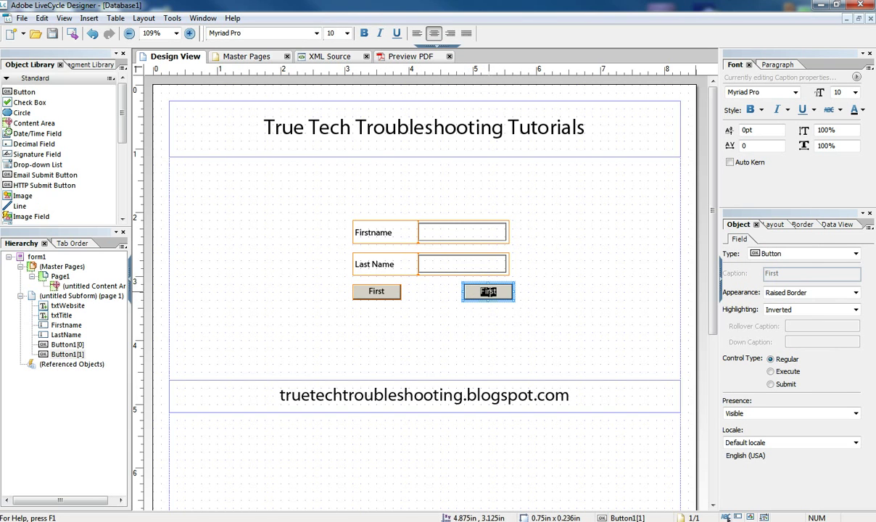
pyautogui.write('Last')
pyautogui.click(518, 323)
pyautogui.click(362, 291)
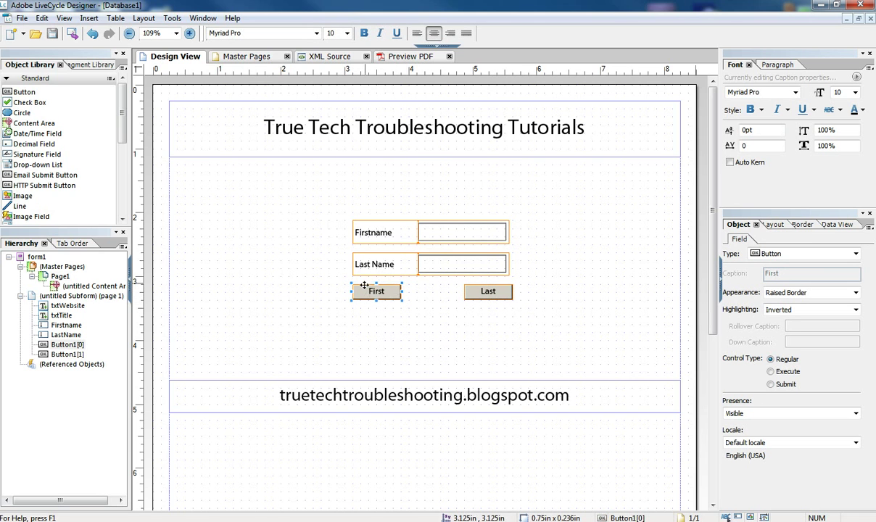
# Step: Give the First button's click event the script xfa.sourceSet.DataConnection.first();
pyautogui.click(204, 18)
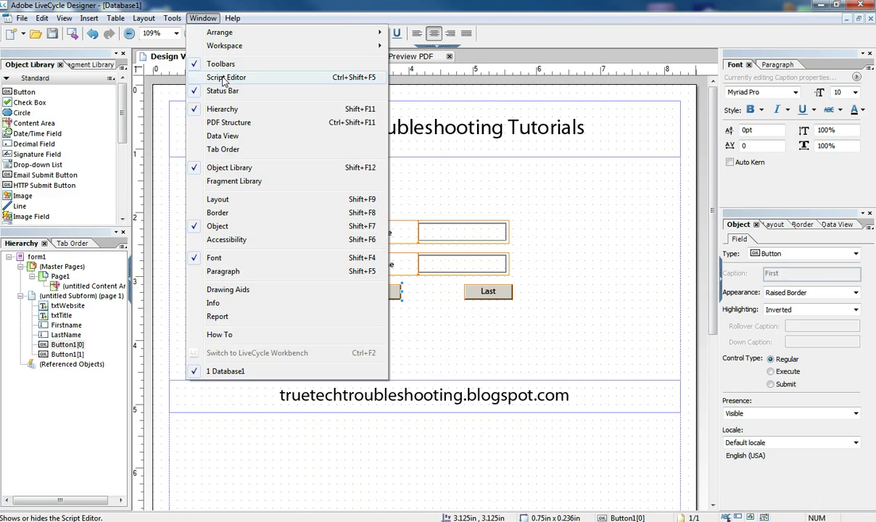
pyautogui.click(223, 77)
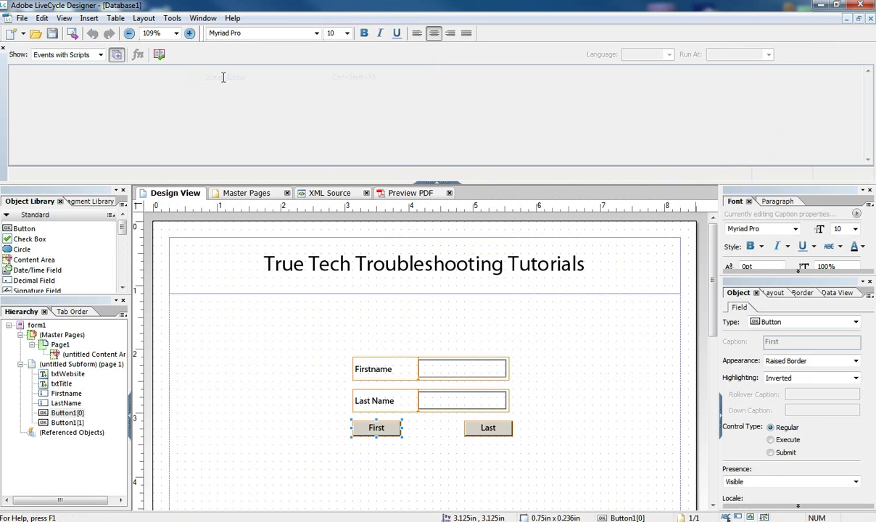
pyautogui.click(100, 54)
pyautogui.click(40, 222)
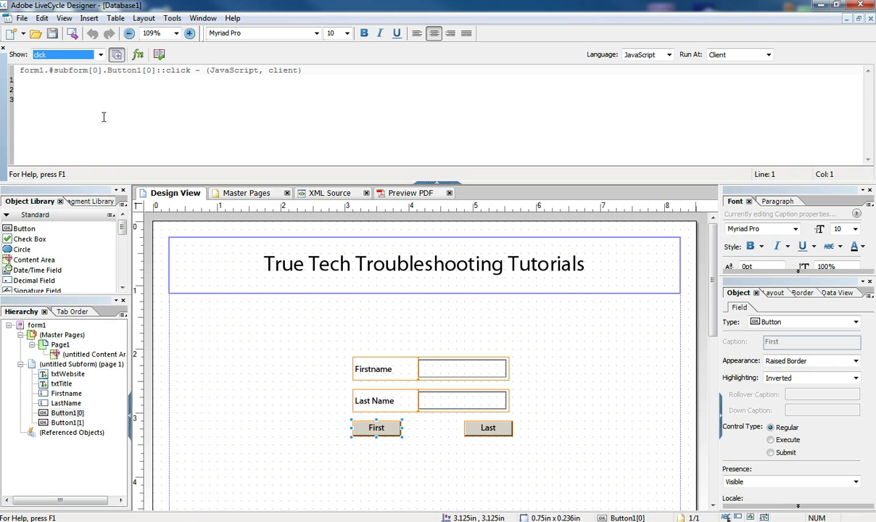
pyautogui.click(56, 91)
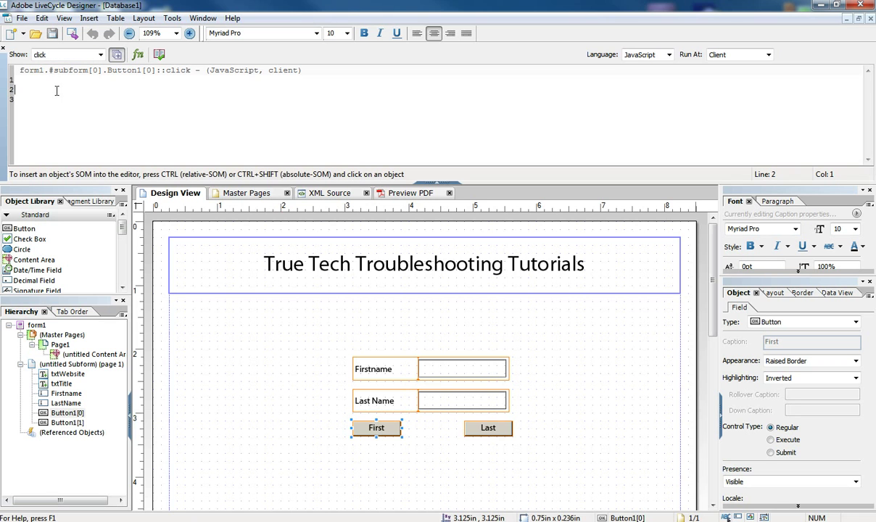
pyautogui.write('xfa.s')
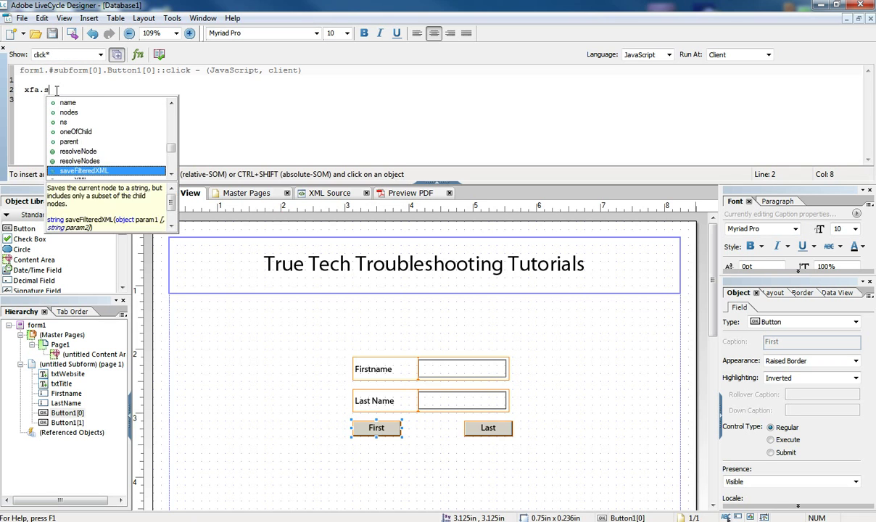
pyautogui.write('our')
pyautogui.press('Return')
pyautogui.write('.')
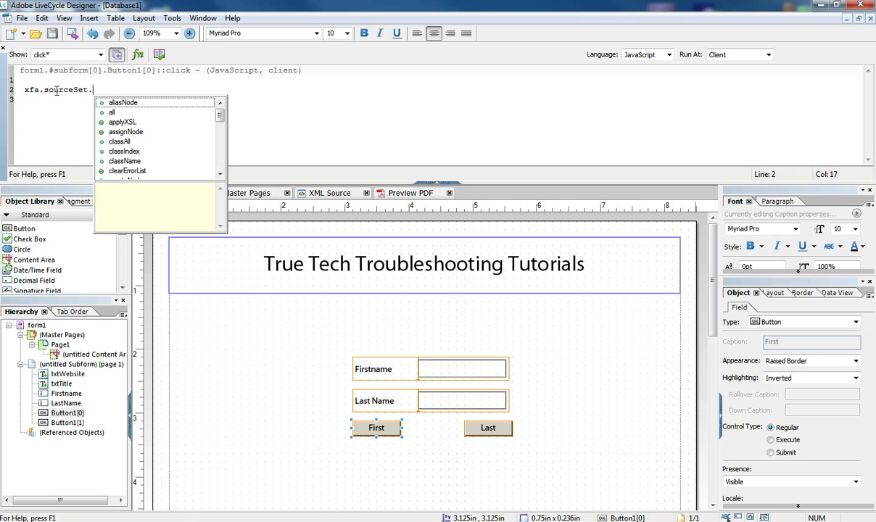
pyautogui.write('dat')
pyautogui.press('Return')
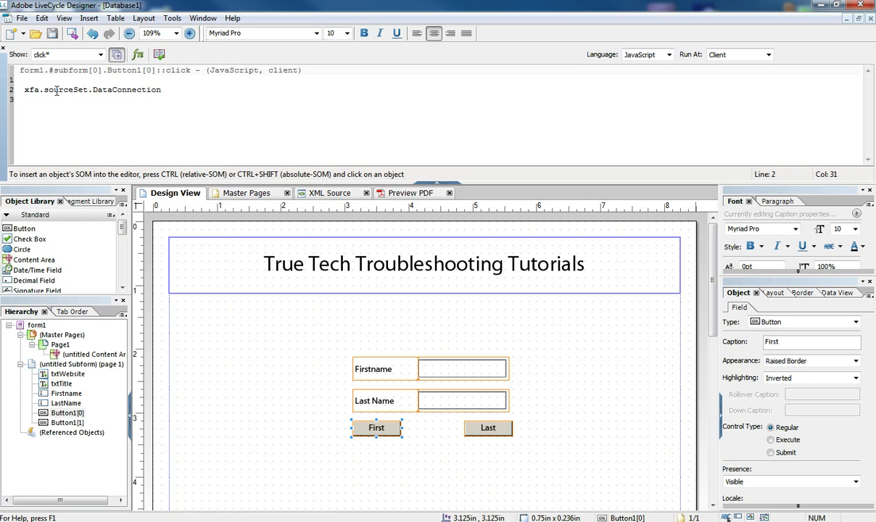
pyautogui.write('.fi')
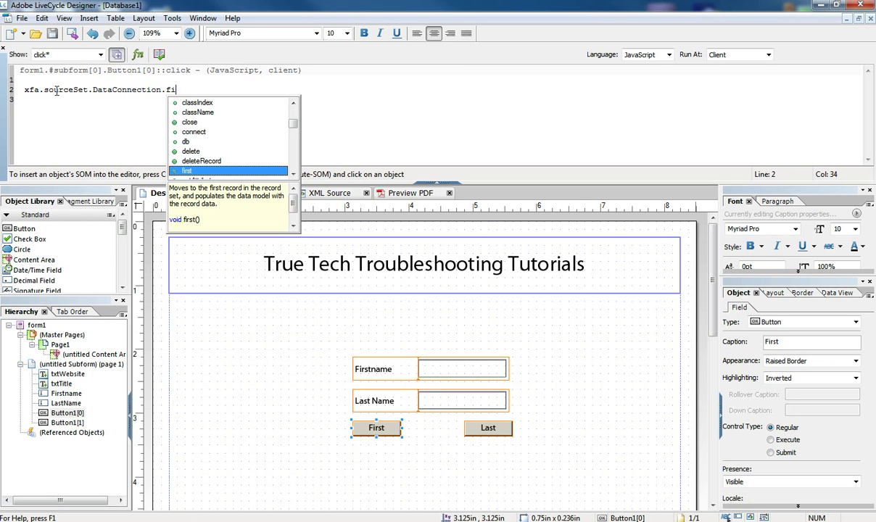
pyautogui.write('rst();1')
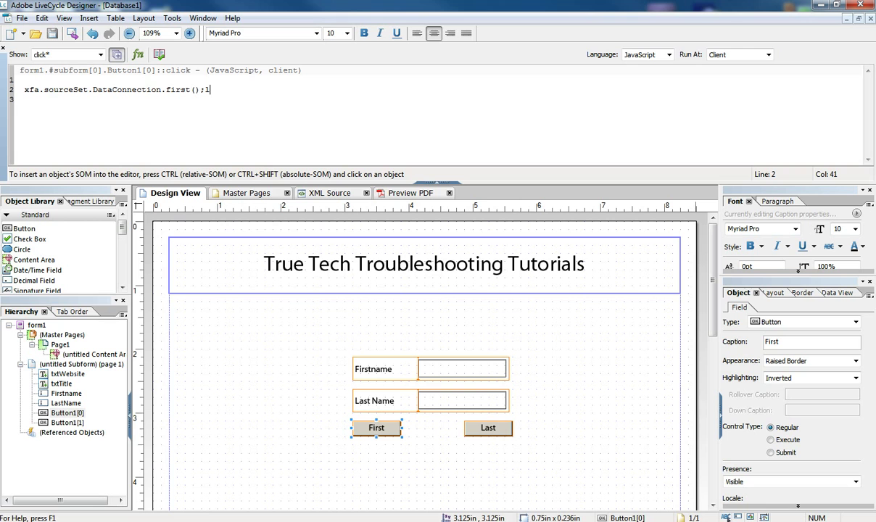
pyautogui.press('Return')
pyautogui.press('BackSpace')
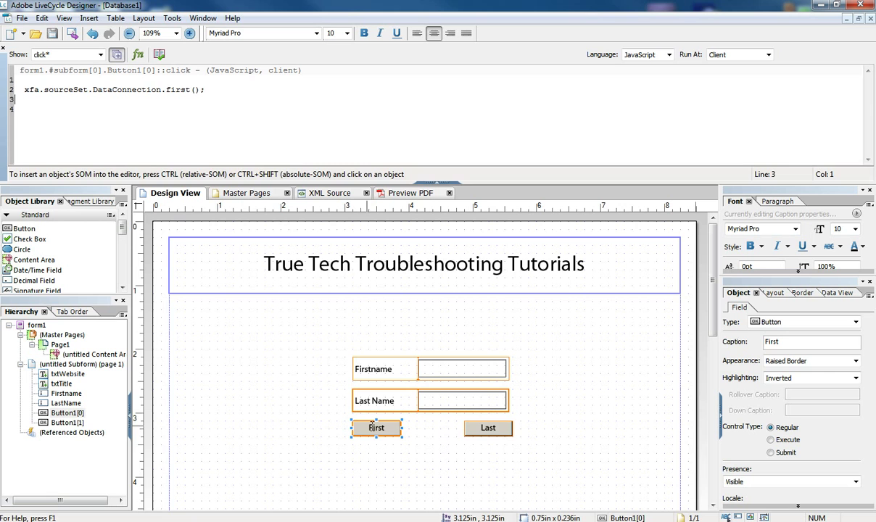
# Step: Write xfa.sourceSet.DataConnection.last(); in the Last button's click script
pyautogui.click(473, 425)
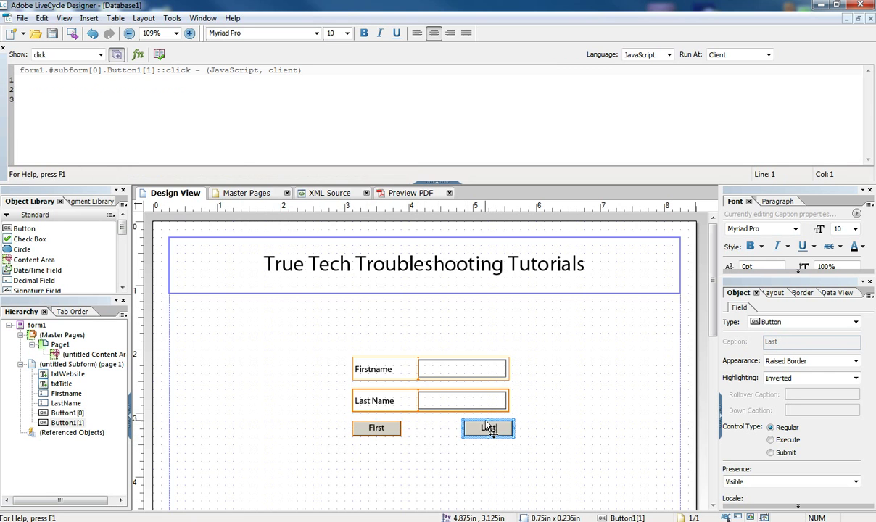
pyautogui.click(54, 90)
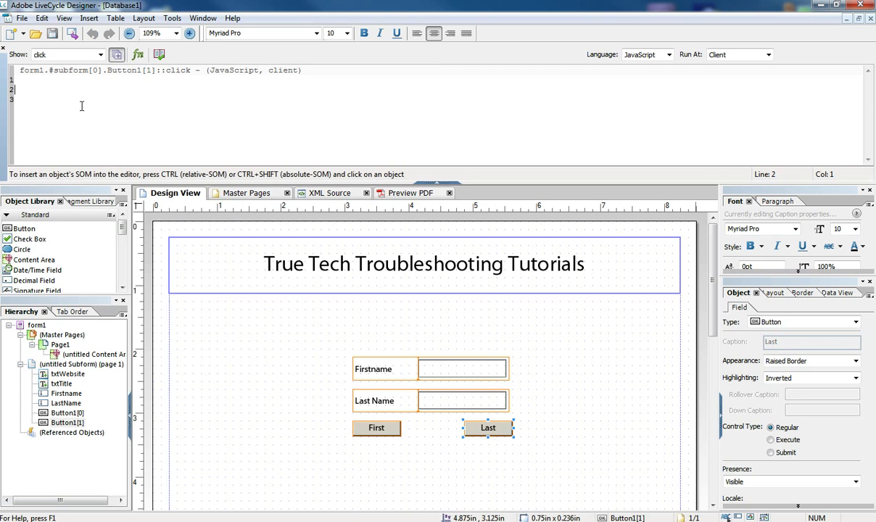
pyautogui.write('xfa.sour')
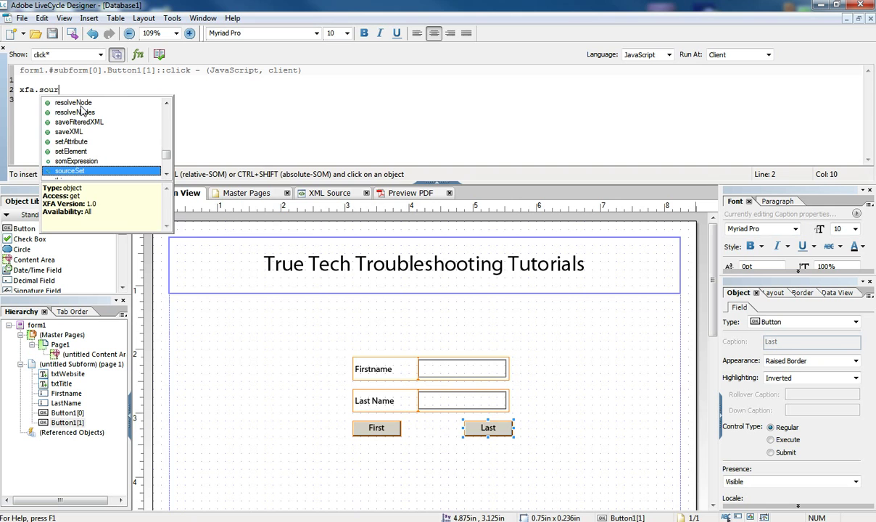
pyautogui.write('ceSet.Da')
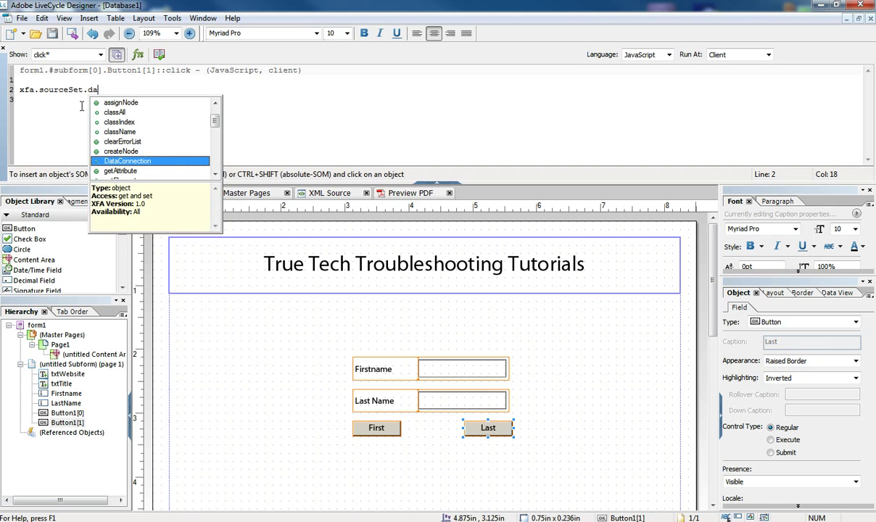
pyautogui.press('Return')
pyautogui.write('.last')
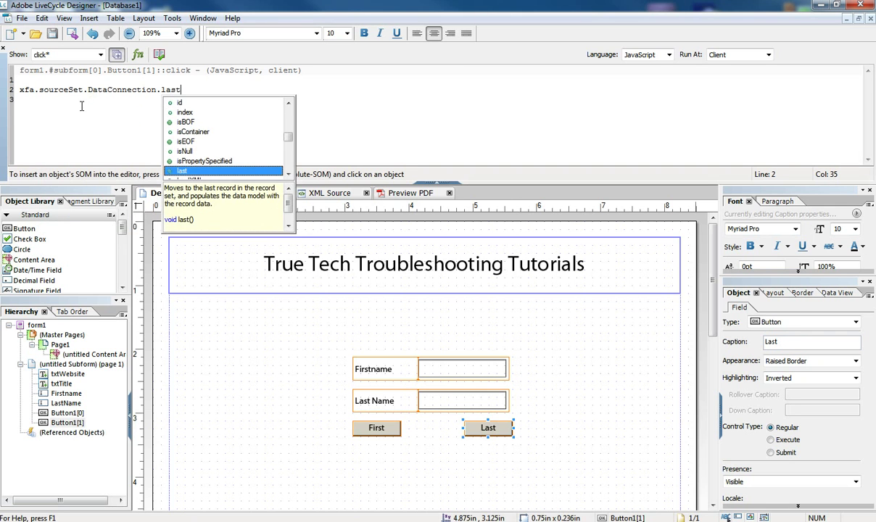
pyautogui.write('();')
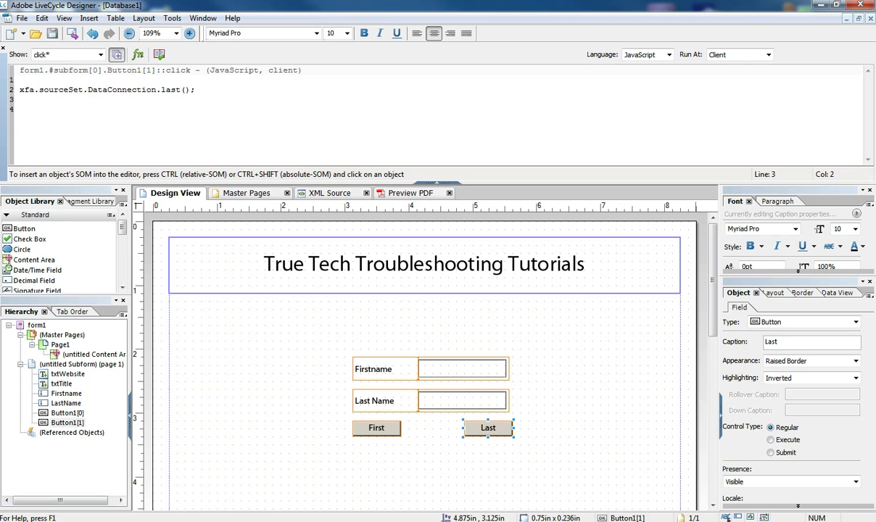
# Step: Collapse the Script Editor and preview the form as a PDF with database access allowed
pyautogui.click(435, 181)
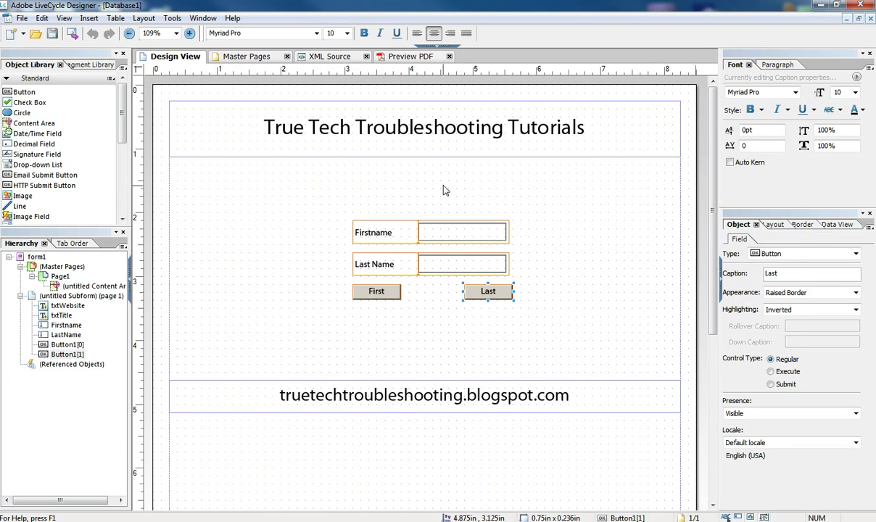
pyautogui.click(398, 57)
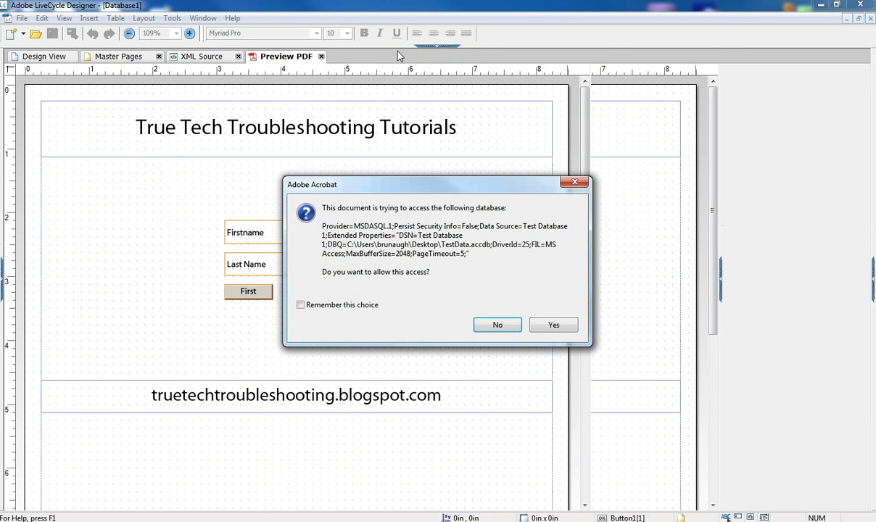
pyautogui.click(569, 330)
# Step: Switch between the first and last records with First and Last, then return to Design View
pyautogui.click(386, 312)
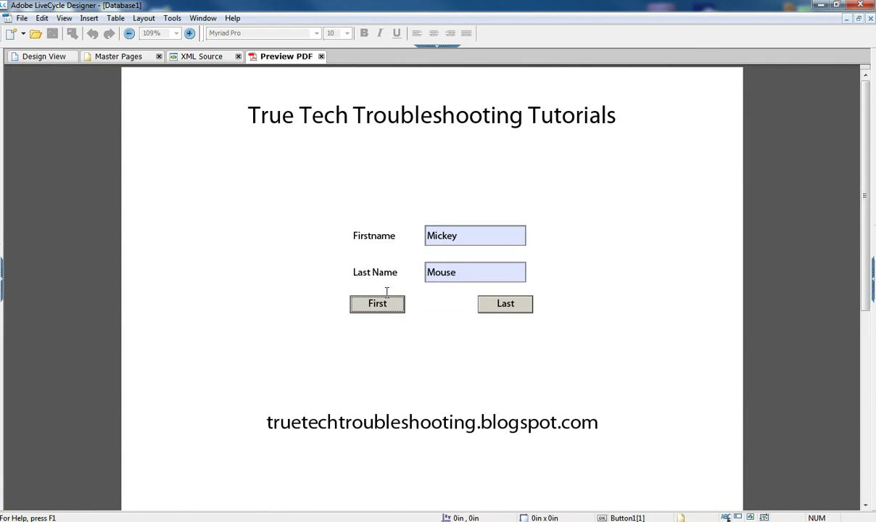
pyautogui.click(508, 309)
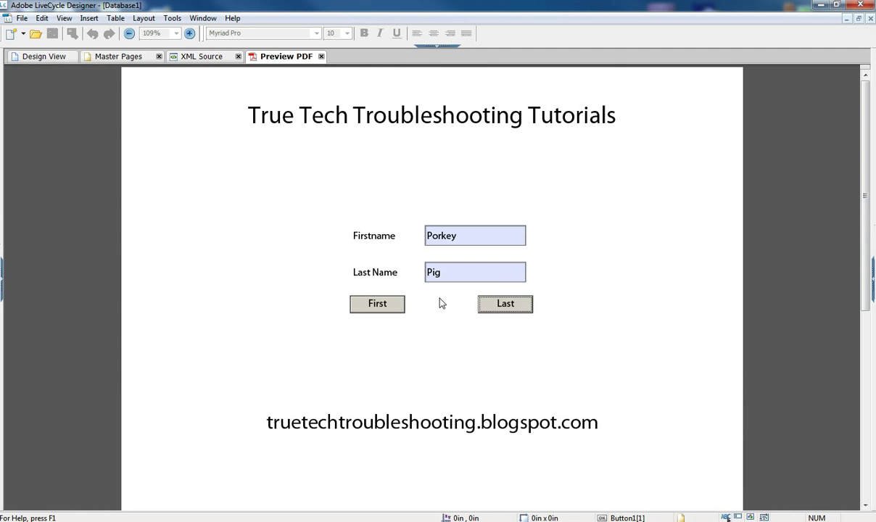
pyautogui.click(392, 303)
pyautogui.click(489, 306)
pyautogui.click(395, 304)
pyautogui.click(504, 307)
pyautogui.click(374, 303)
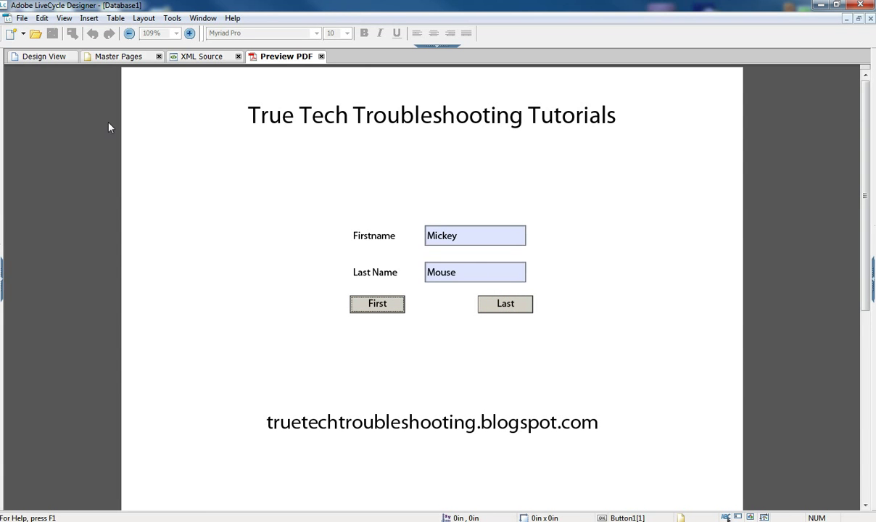
pyautogui.click(53, 59)
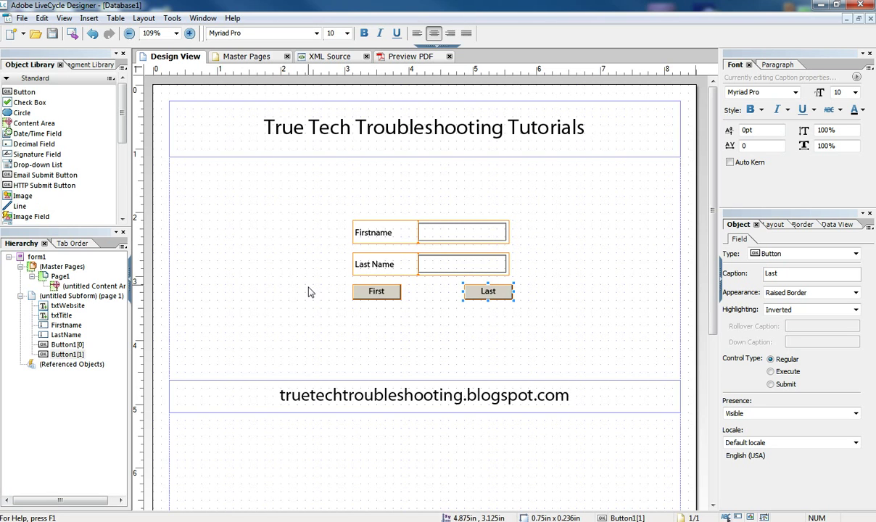
# Step: Copy the First button and paste two copies below the First and Last buttons
pyautogui.click(388, 290)
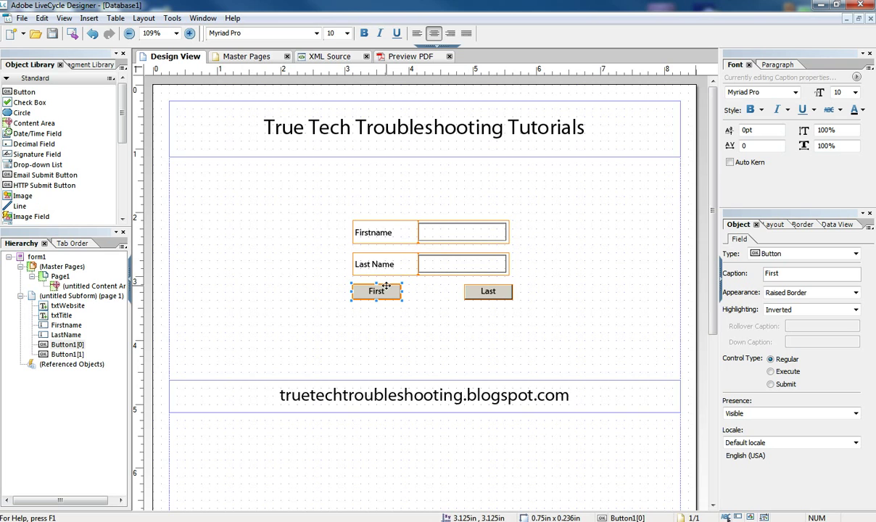
pyautogui.hotkey('ctrl', 'c')
pyautogui.hotkey('ctrl', 'v')
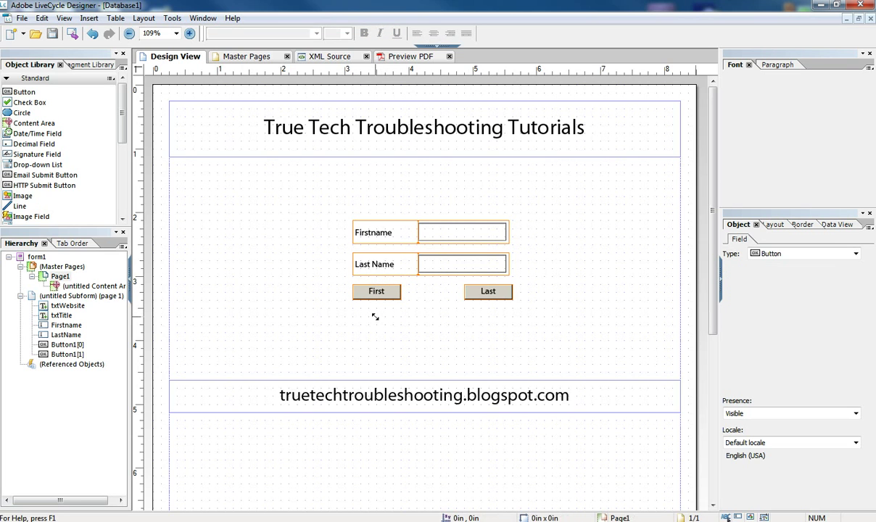
pyautogui.moveTo(396, 321); pyautogui.dragTo(373, 313)
pyautogui.click(479, 315)
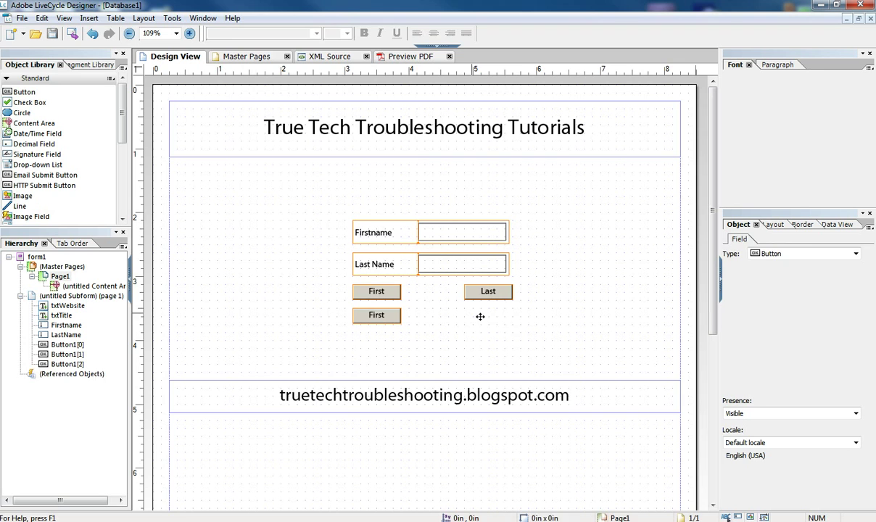
pyautogui.hotkey('ctrl', 'v')
pyautogui.moveTo(496, 324)
pyautogui.mouseDown()
pyautogui.moveTo(480, 318)
pyautogui.moveTo(488, 315)
pyautogui.mouseUp()
# Step: Caption the lower-left copy Prev and the lower-right copy Next
pyautogui.doubleClick(383, 315)
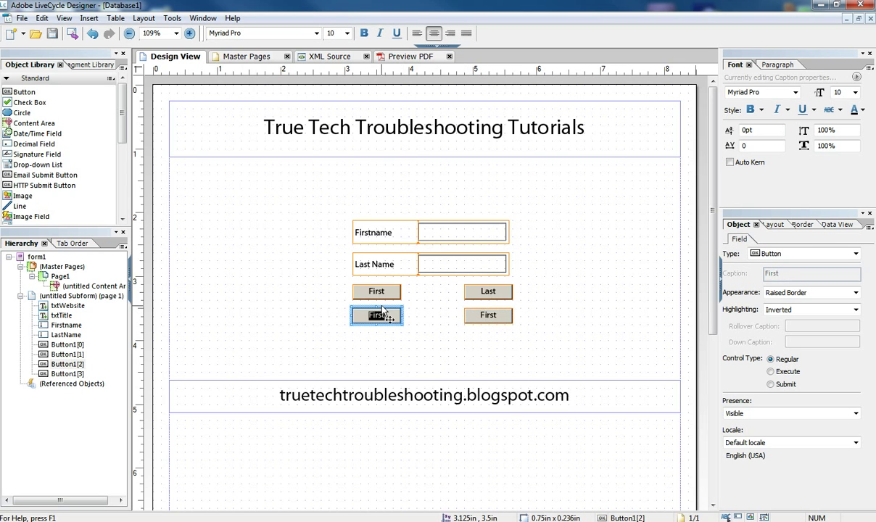
pyautogui.write('Prev')
pyautogui.doubleClick(503, 317)
pyautogui.write('Next')
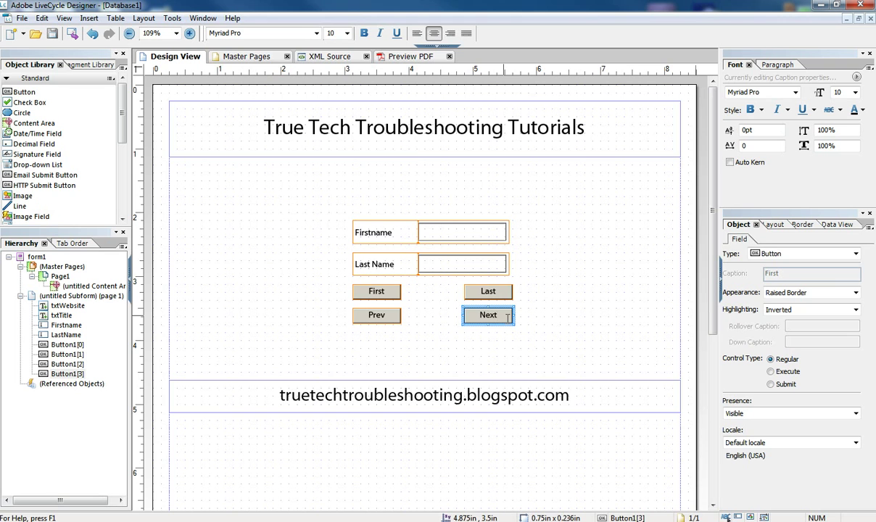
pyautogui.press('Escape')
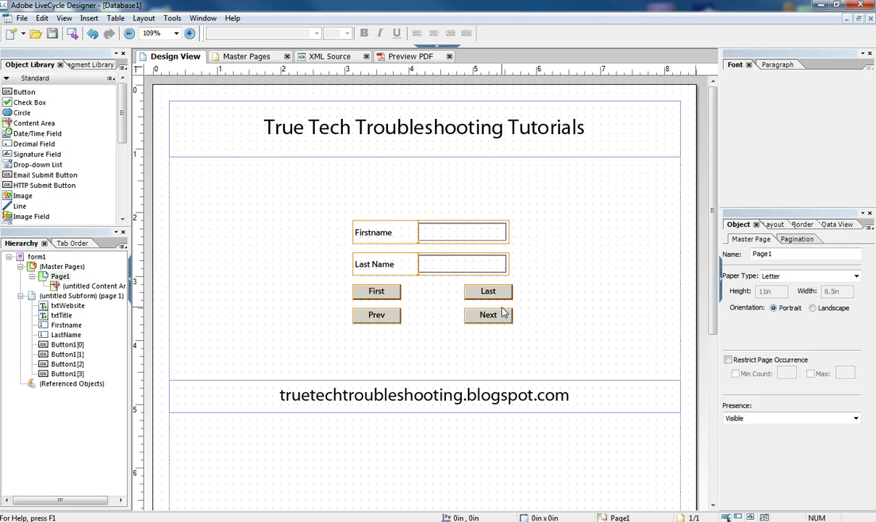
pyautogui.click(503, 313)
# Step: Replace first with next in Next's click script and with previous in Prev's script
pyautogui.click(203, 18)
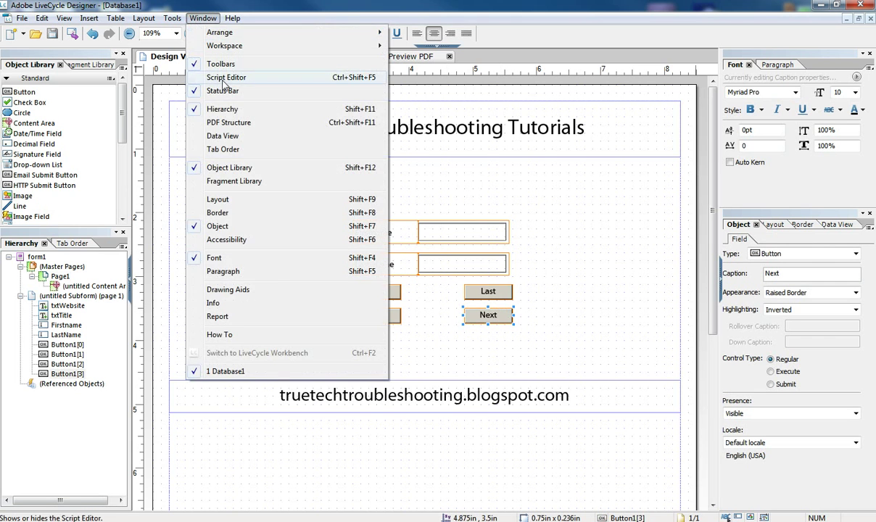
pyautogui.click(282, 77)
pyautogui.moveTo(186, 88); pyautogui.dragTo(168, 87)
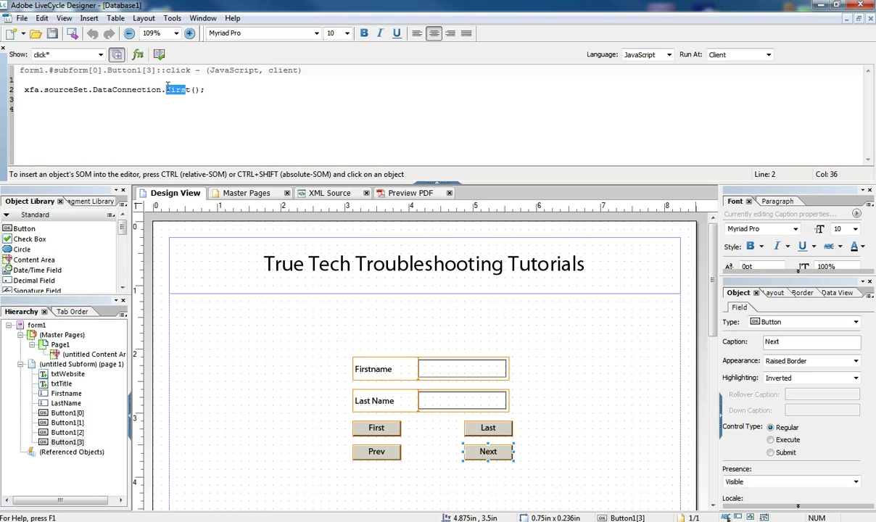
pyautogui.write('next')
pyautogui.click(368, 450)
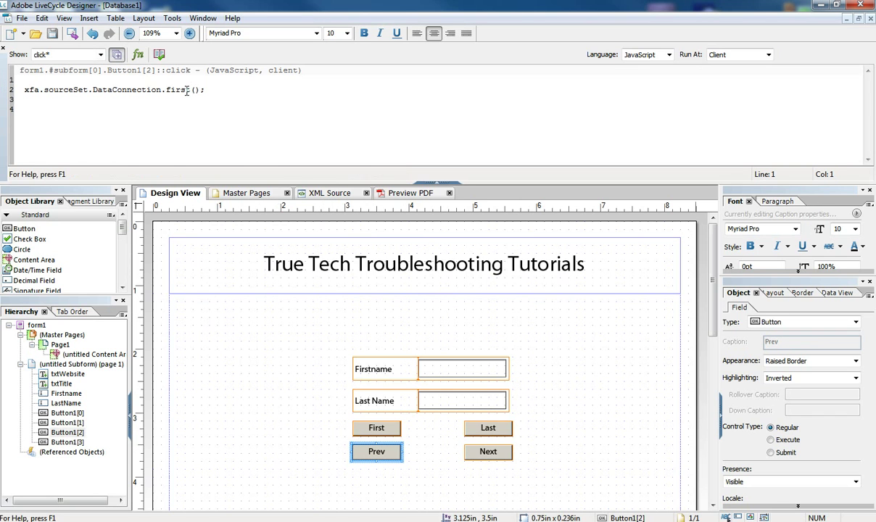
pyautogui.moveTo(189, 90); pyautogui.dragTo(164, 88)
pyautogui.write('pre')
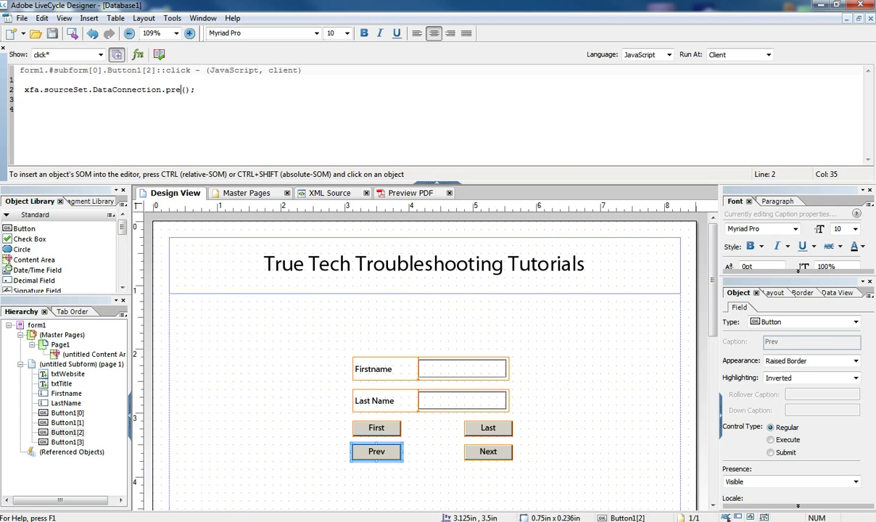
pyautogui.write('vious')
# Step: Preview the form as a PDF with database access allowed
pyautogui.click(452, 296)
pyautogui.click(410, 193)
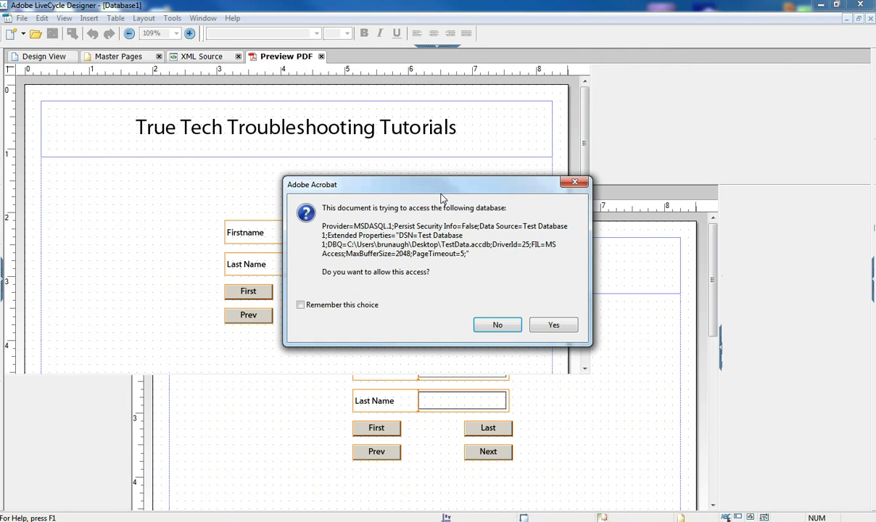
pyautogui.click(523, 311)
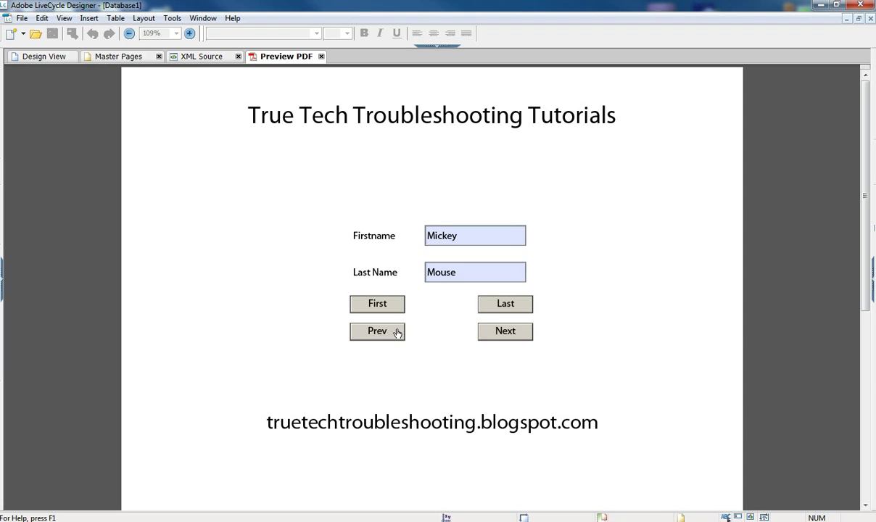
# Step: Step forward and back through the records with Next and Prev, then jump to Last and First
pyautogui.click(516, 342)
pyautogui.click(517, 343)
pyautogui.click(515, 341)
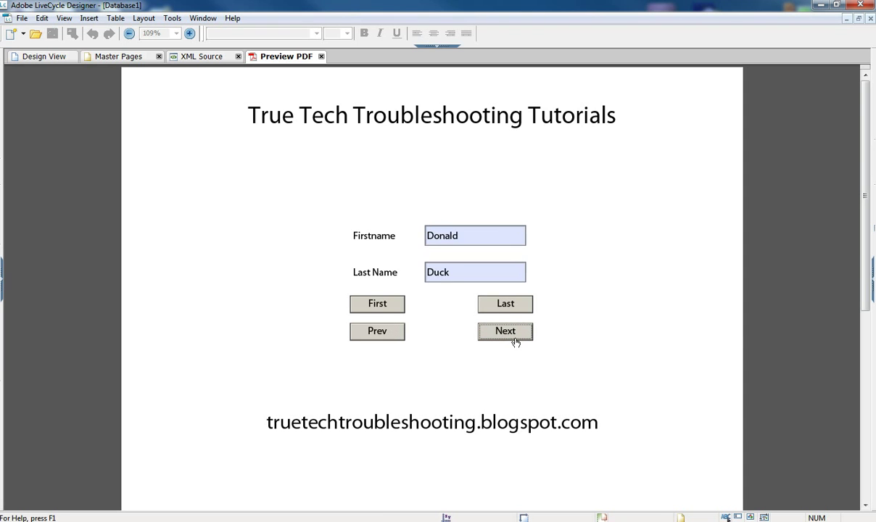
pyautogui.click(515, 341)
pyautogui.click(515, 341)
pyautogui.click(388, 331)
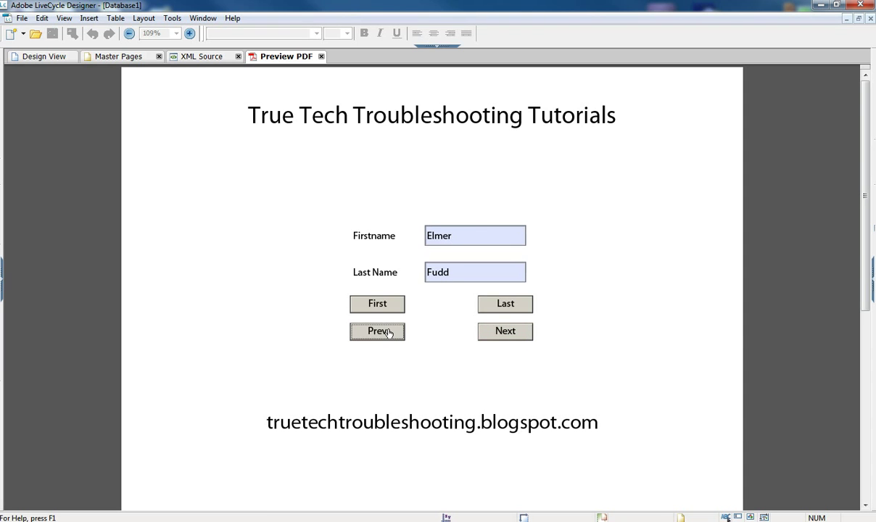
pyautogui.click(388, 330)
pyautogui.click(388, 331)
pyautogui.click(388, 331)
pyautogui.click(497, 338)
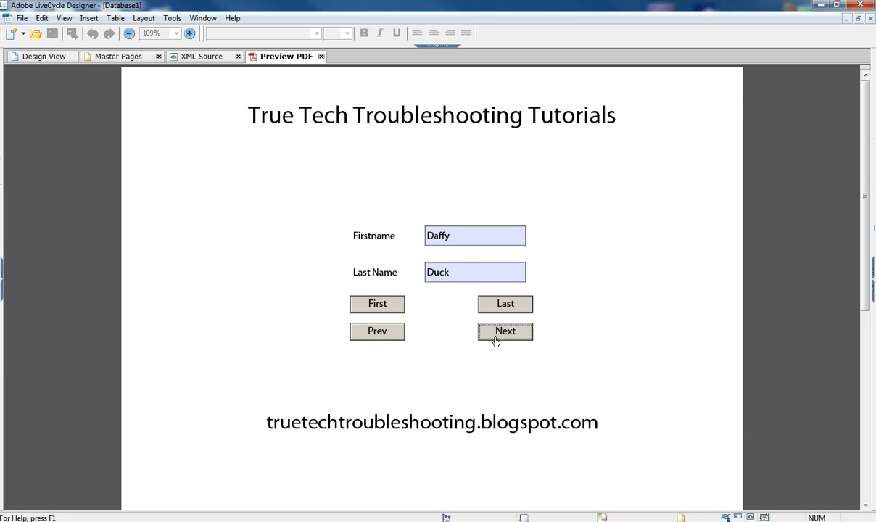
pyautogui.click(497, 330)
pyautogui.click(495, 306)
pyautogui.click(399, 309)
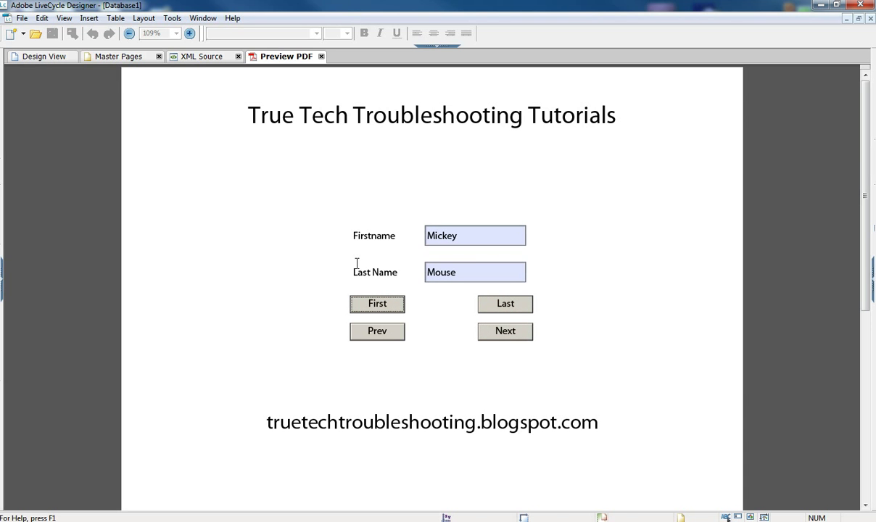
# Step: Back in Design View, paste a copy of Prev between First and Last and caption it Add
pyautogui.click(56, 57)
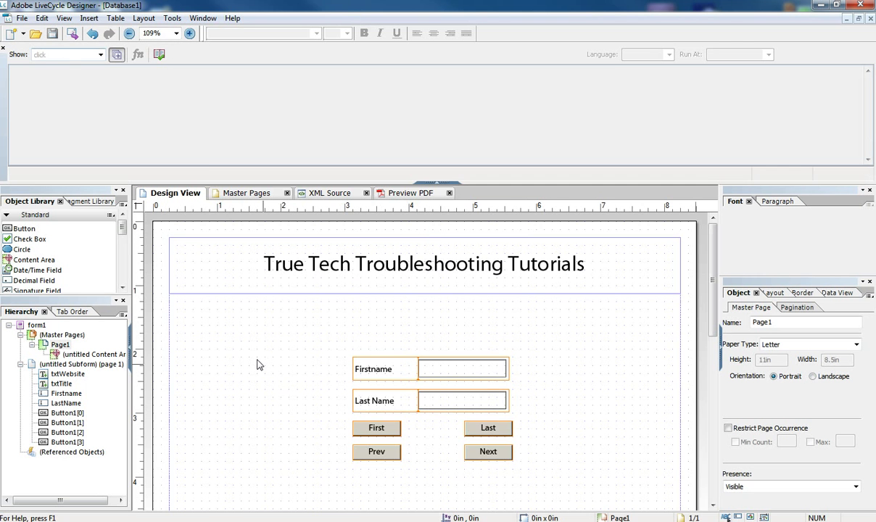
pyautogui.scroll(-3, 286, 387)
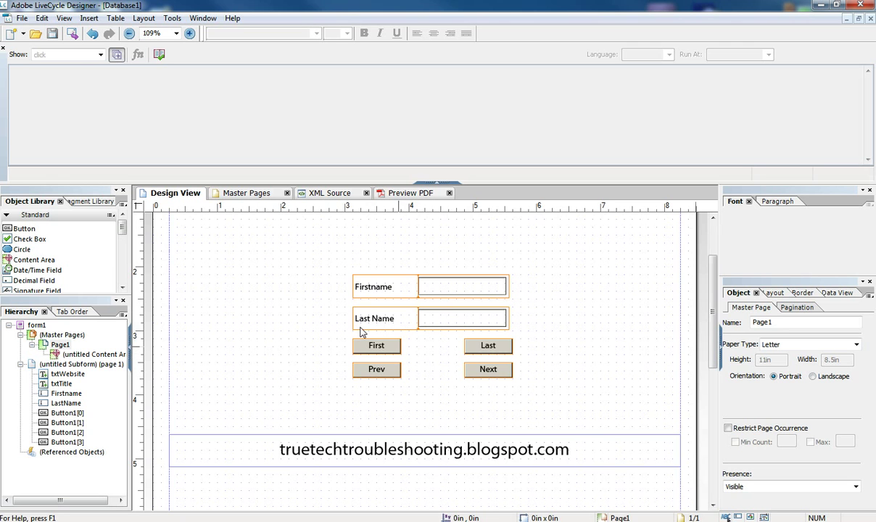
pyautogui.click(450, 186)
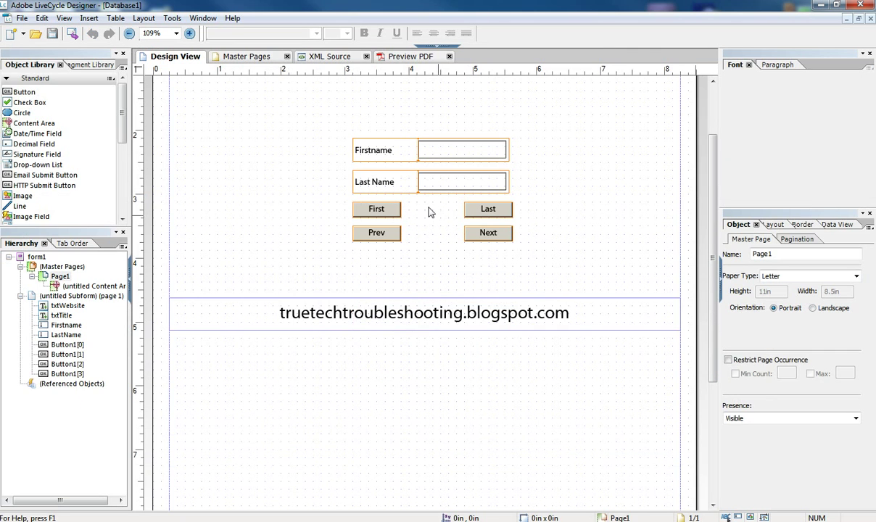
pyautogui.click(387, 228)
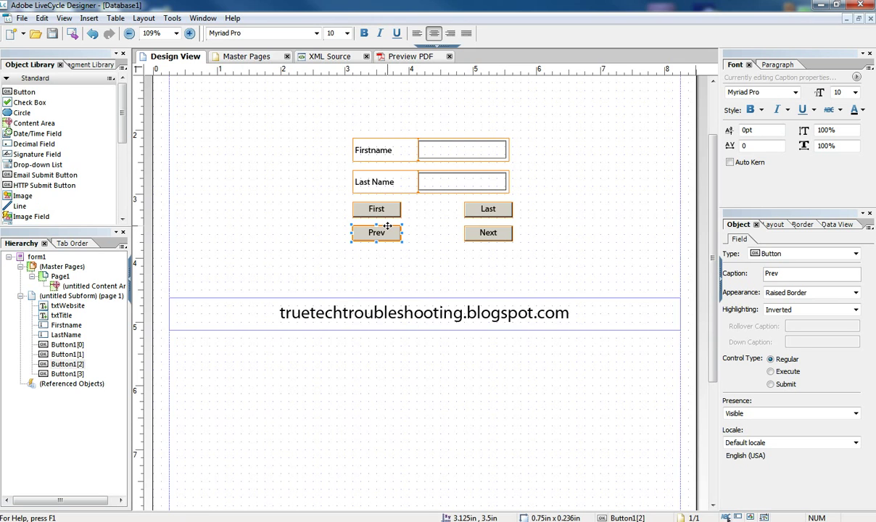
pyautogui.click(422, 217)
pyautogui.hotkey('ctrl', 'v')
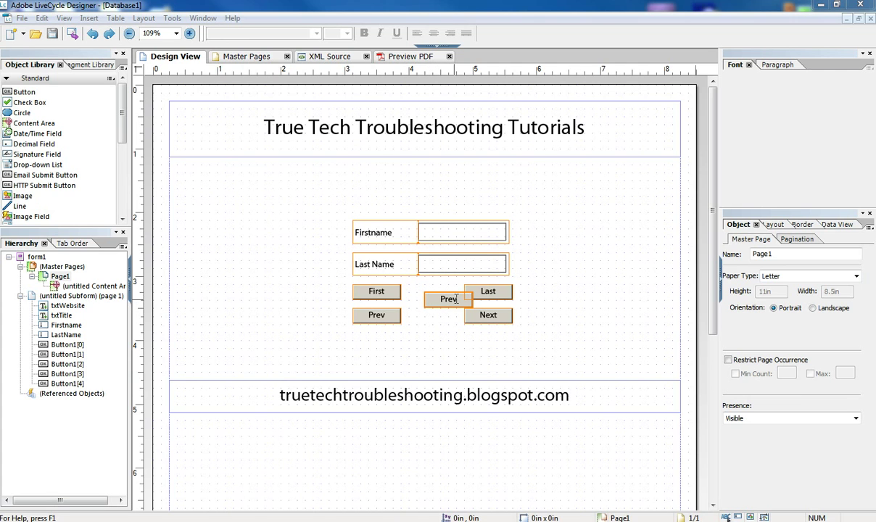
pyautogui.moveTo(455, 299)
pyautogui.mouseDown()
pyautogui.moveTo(445, 303)
pyautogui.moveTo(442, 290)
pyautogui.mouseUp()
pyautogui.doubleClick(449, 293)
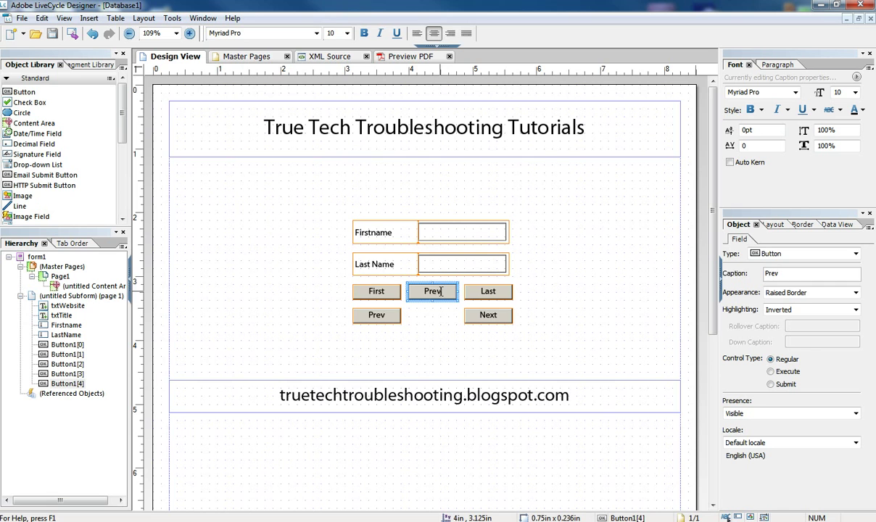
pyautogui.write('Add')
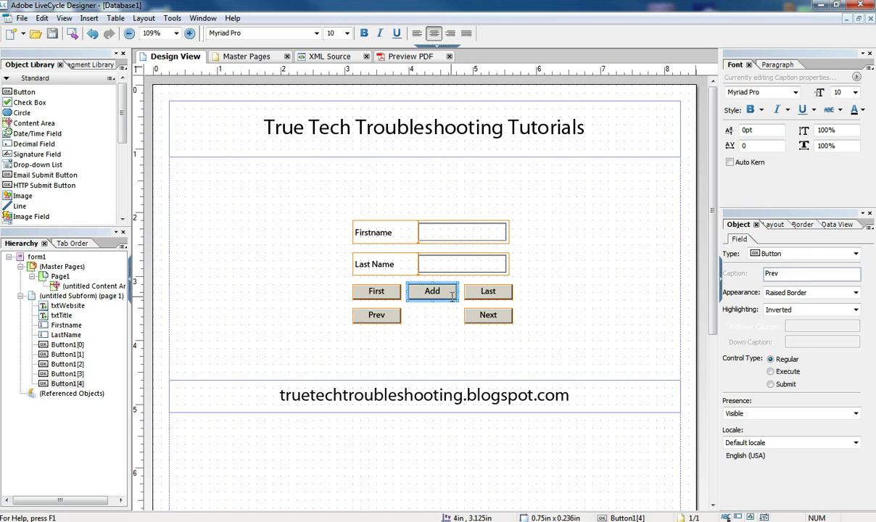
pyautogui.click(441, 320)
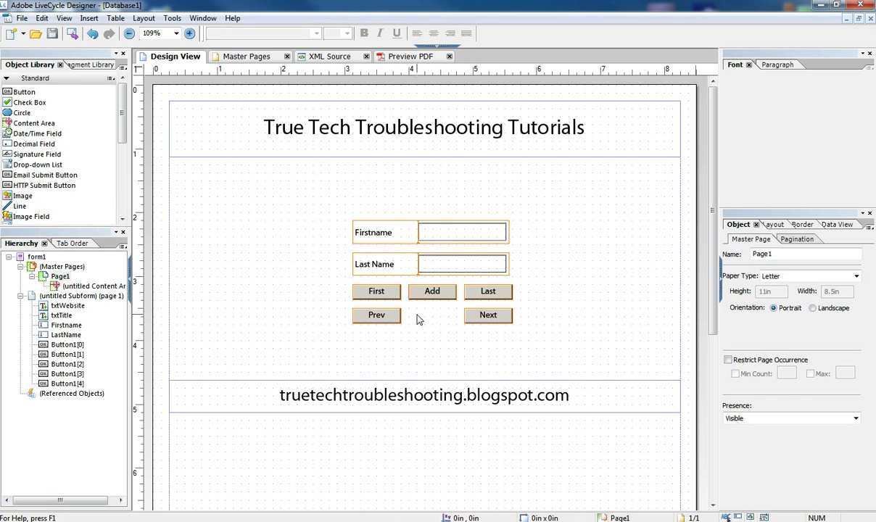
# Step: Paste another copy of the button into the slot under Add, between Prev and Next
pyautogui.hotkey('ctrl', 'v')
pyautogui.moveTo(447, 319); pyautogui.dragTo(438, 311)
pyautogui.doubleClick(433, 312)
# Step: Caption the new button Del and change its click script to xfa.sourceSet.DataConnection.delete();
pyautogui.write('De')
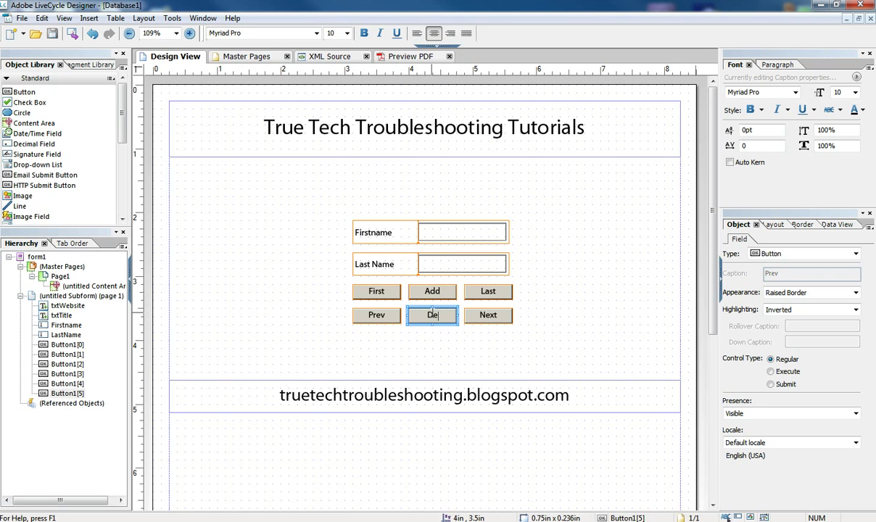
pyautogui.click(439, 304)
pyautogui.click(437, 313)
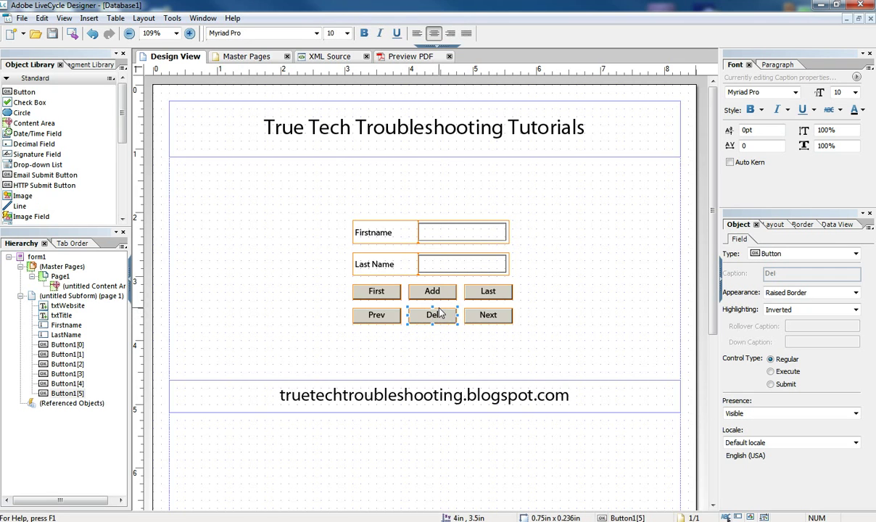
pyautogui.click(435, 44)
pyautogui.moveTo(219, 89); pyautogui.dragTo(158, 92)
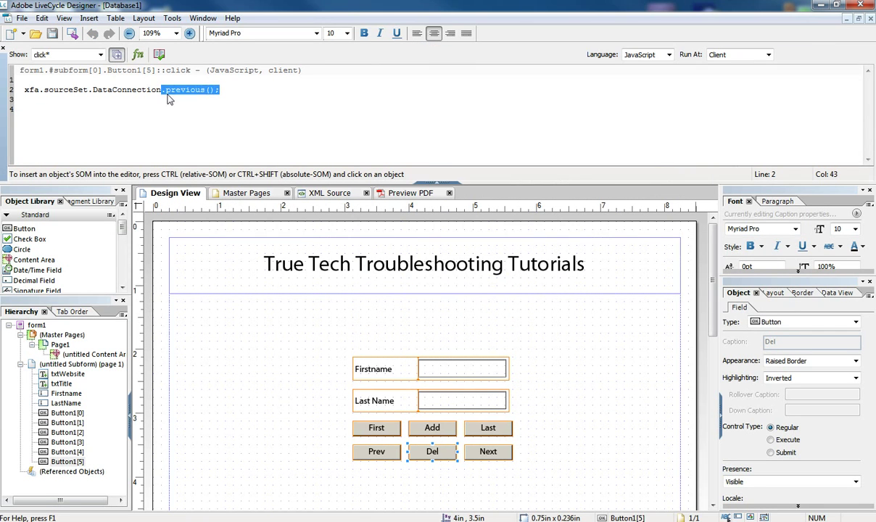
pyautogui.write('.del')
pyautogui.press('Return')
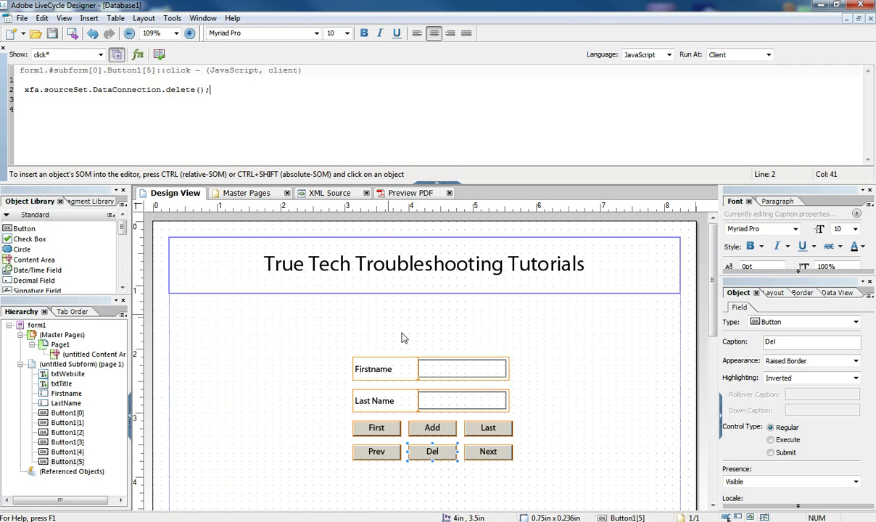
# Step: Change the Add button's click script to call addNew(); and preview the form as a PDF
pyautogui.click(428, 427)
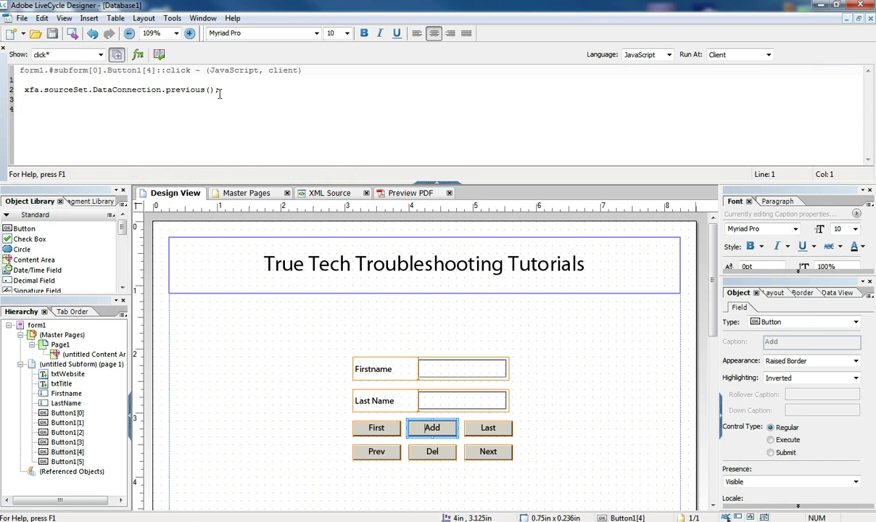
pyautogui.moveTo(219, 93); pyautogui.dragTo(165, 92)
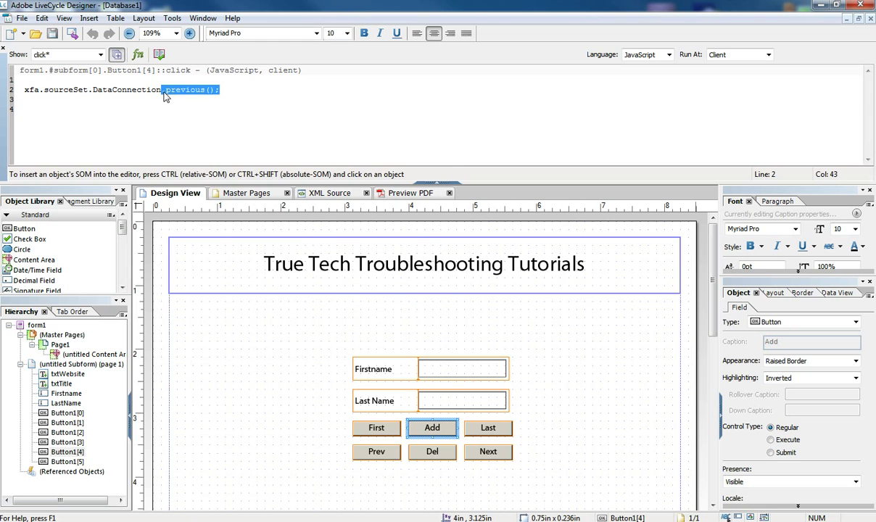
pyautogui.write('.addNew')
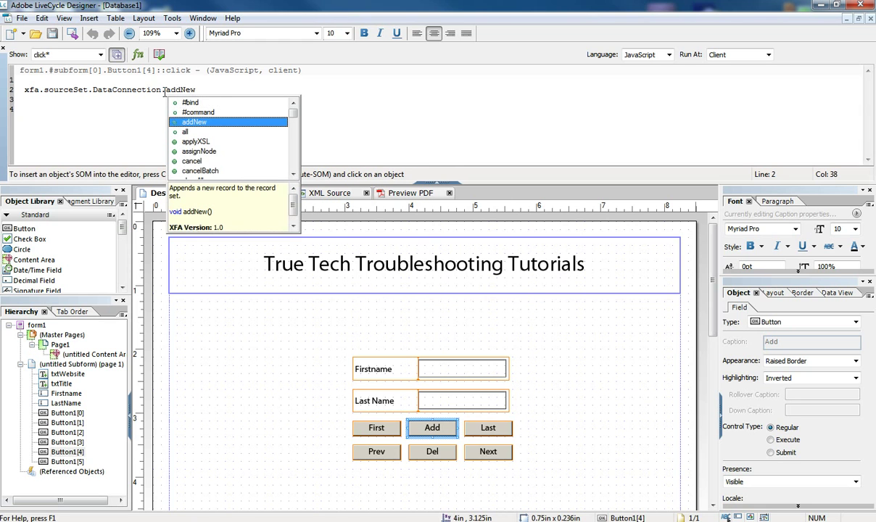
pyautogui.write('();')
pyautogui.press('Return')
pyautogui.click(411, 192)
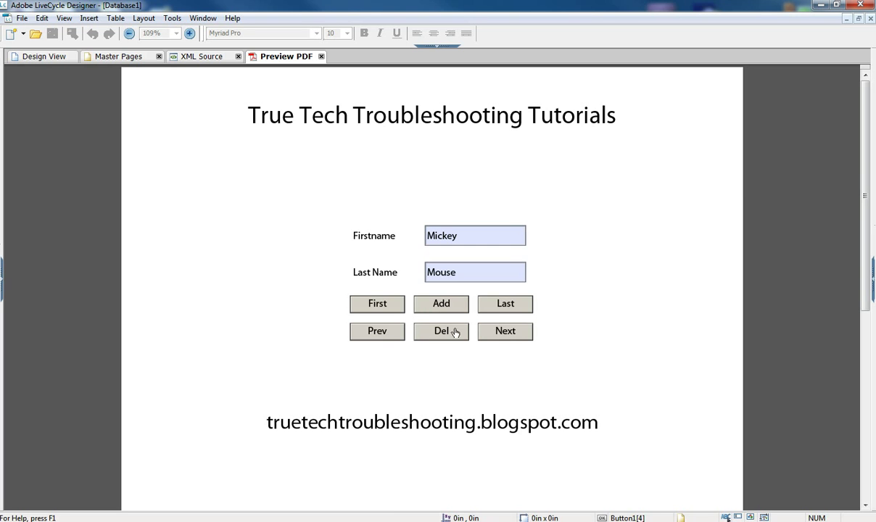
# Step: Delete the current Mickey Mouse record, then jump to the last and first records
pyautogui.click(447, 335)
pyautogui.click(498, 306)
pyautogui.click(373, 309)
# Step: Add a new Road Runner record and step through the records to check it
pyautogui.click(449, 306)
pyautogui.click(438, 235)
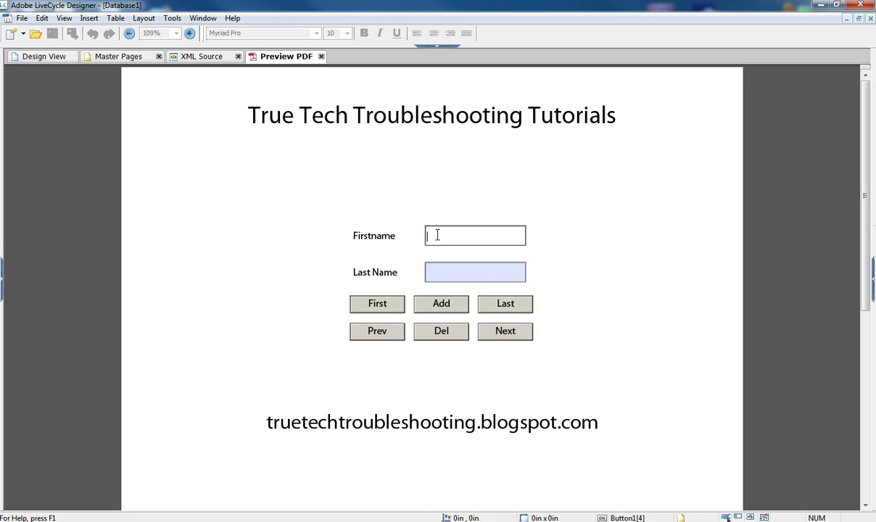
pyautogui.write('Road')
pyautogui.press('Tab')
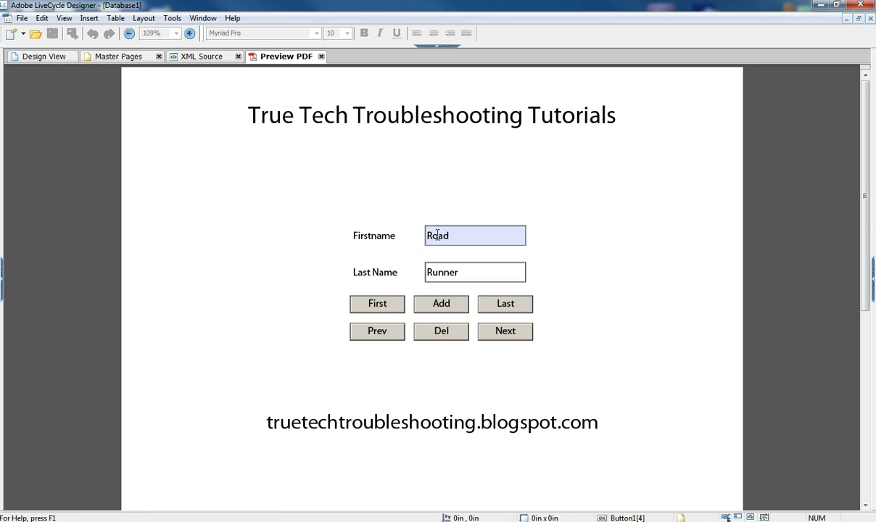
pyautogui.click(473, 303)
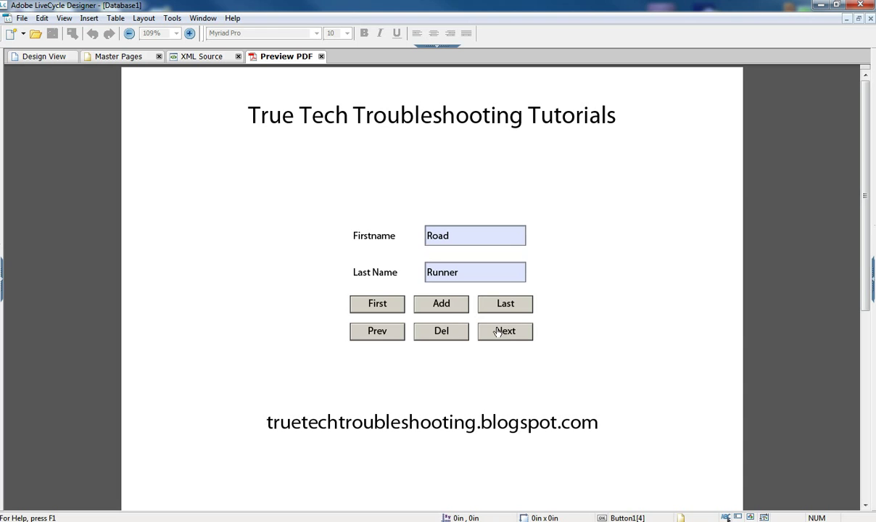
pyautogui.click(370, 332)
pyautogui.click(370, 332)
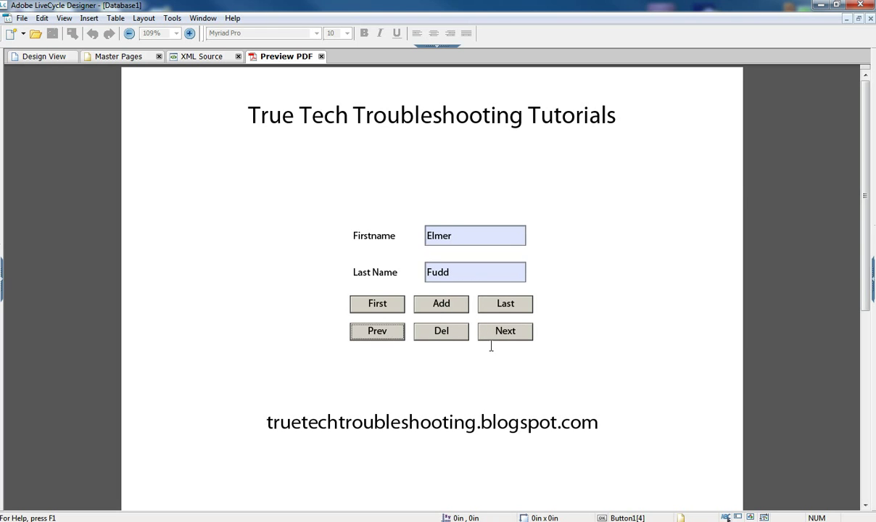
pyautogui.click(501, 335)
pyautogui.click(501, 335)
pyautogui.click(392, 305)
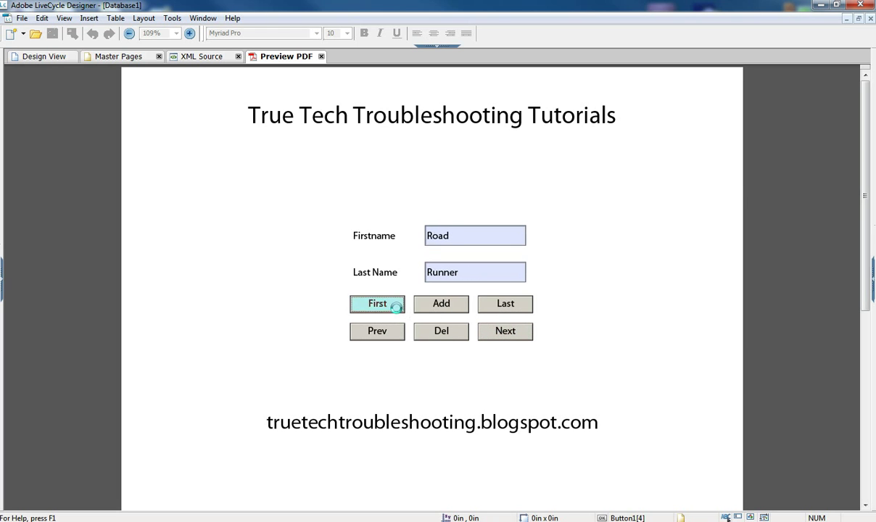
# Step: Add a new Mickey Mouse record, test First and Last, then return to Design View
pyautogui.click(442, 306)
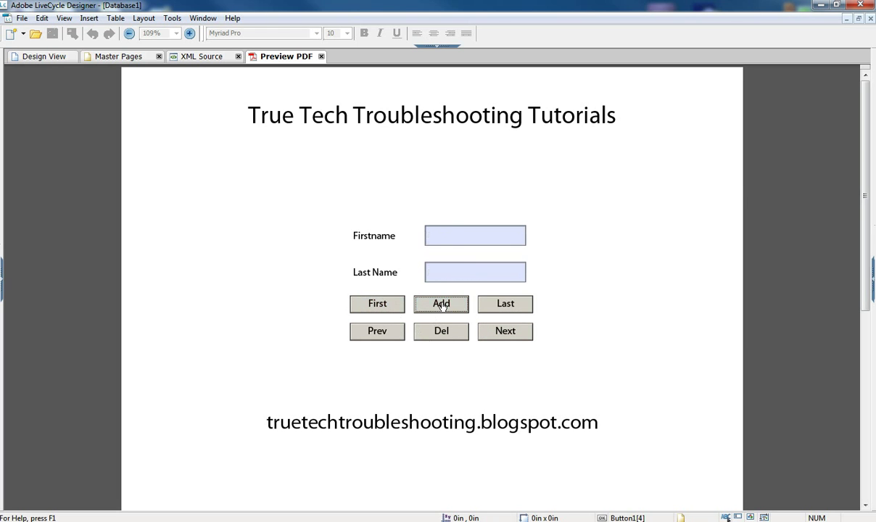
pyautogui.click(455, 238)
pyautogui.write('Mickey')
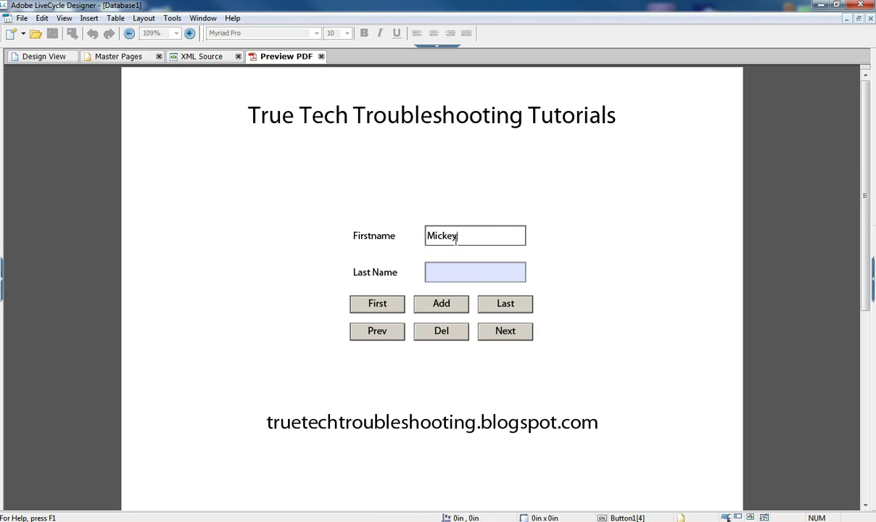
pyautogui.press('Tab')
pyautogui.write('Mouse')
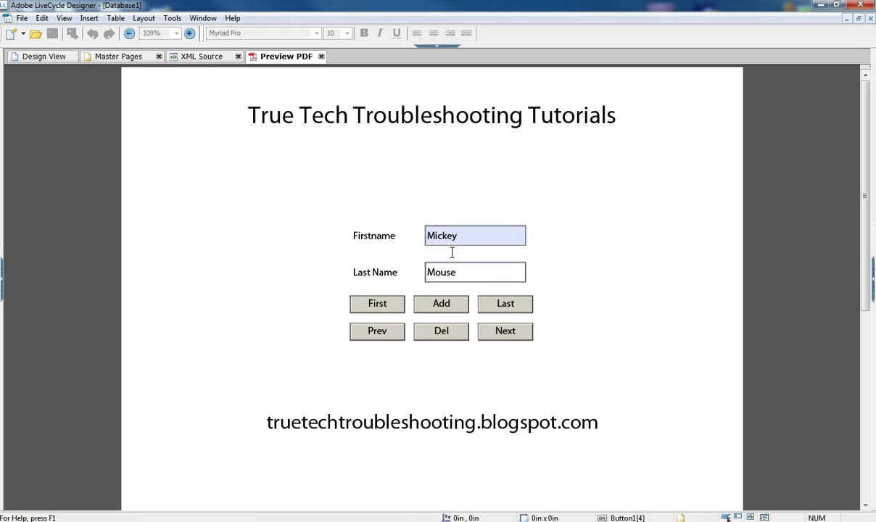
pyautogui.click(452, 252)
pyautogui.click(368, 305)
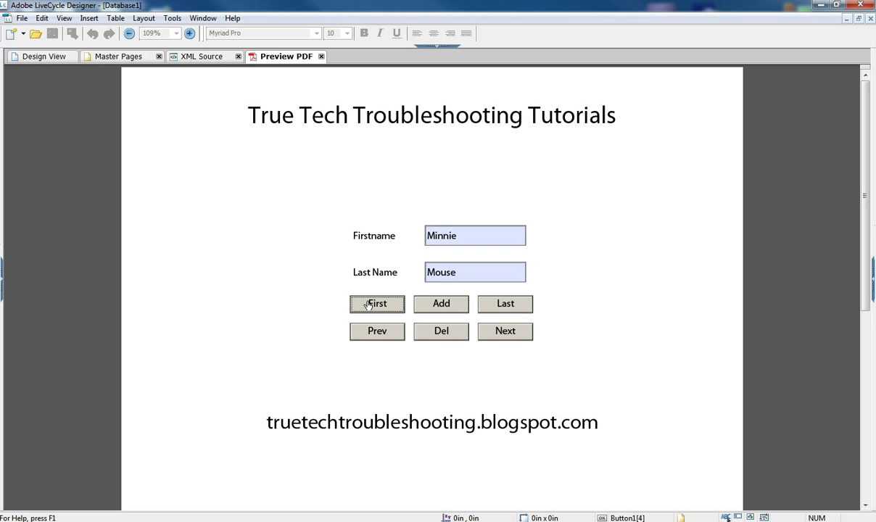
pyautogui.click(487, 305)
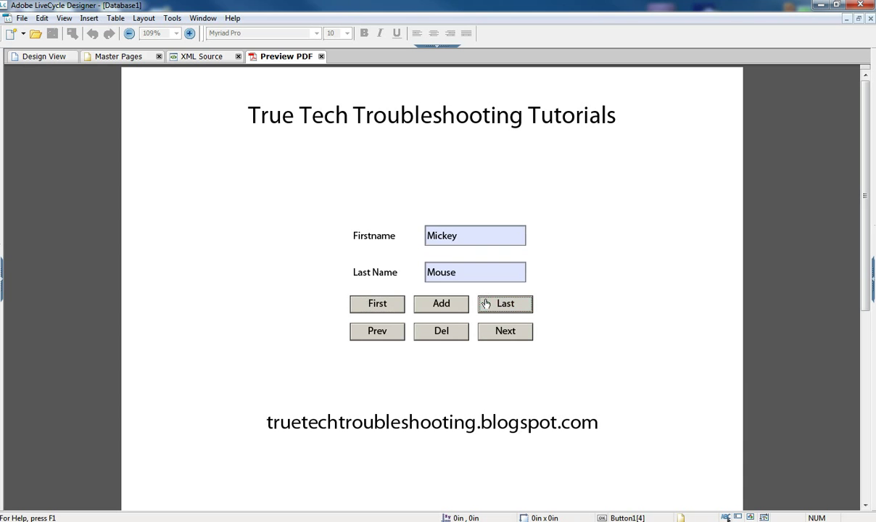
pyautogui.click(65, 56)
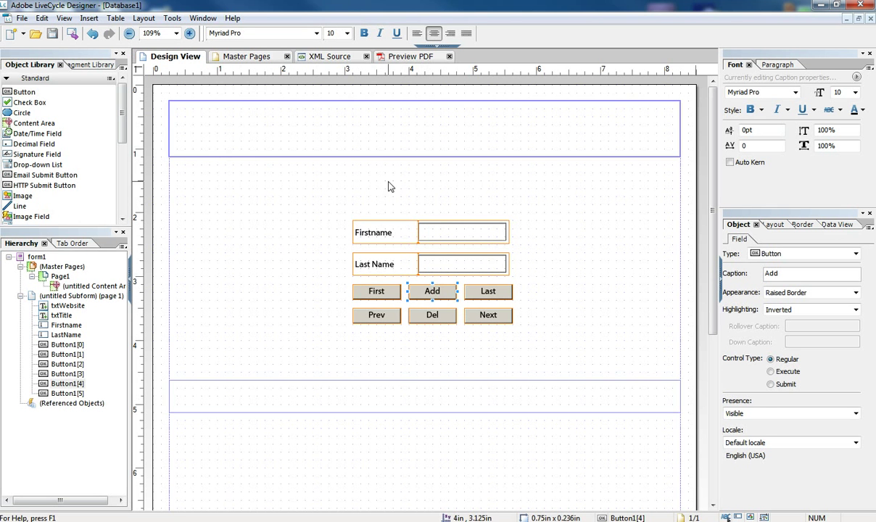
# Step: Select the title text box, start editing its text, then select the website text box
pyautogui.click(383, 122)
pyautogui.doubleClick(383, 122)
pyautogui.click(380, 392)
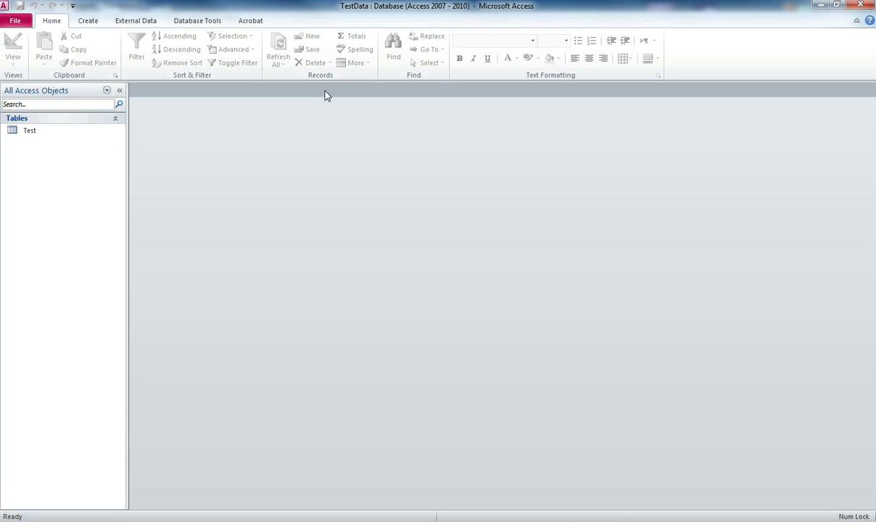
# Step: Open the Test table and check that Road Runner and Mickey Mouse are records 9 and 10
pyautogui.click(48, 138)
pyautogui.doubleClick(48, 137)
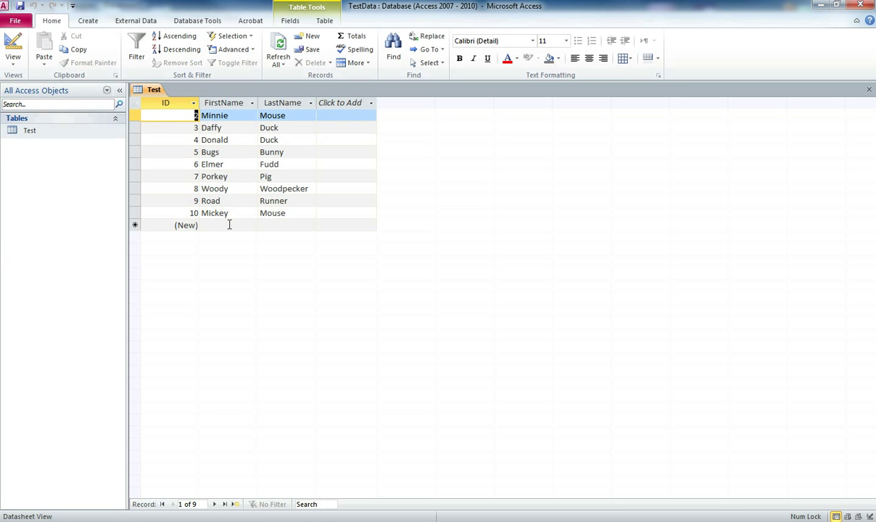
pyautogui.click(193, 212)
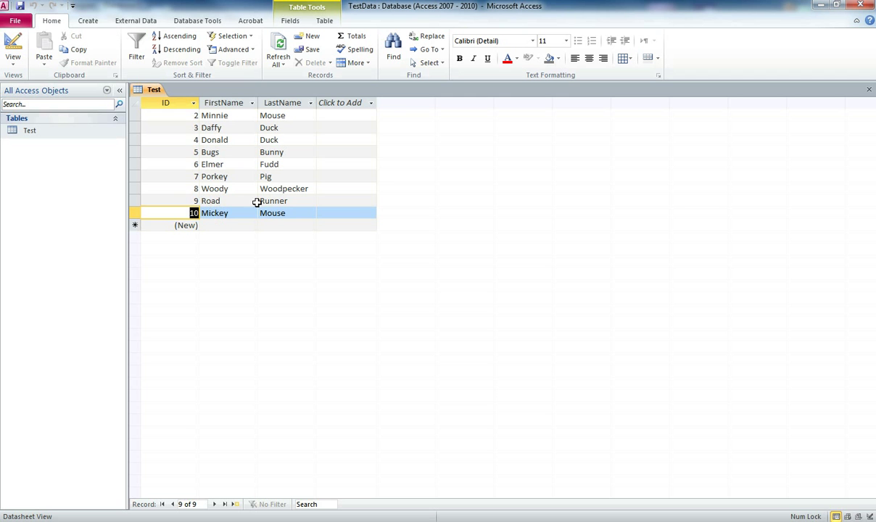
pyautogui.doubleClick(283, 201)
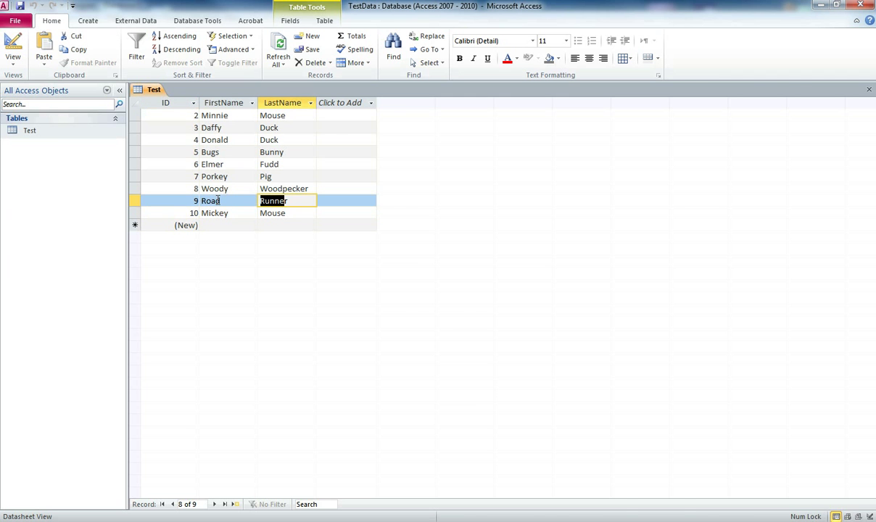